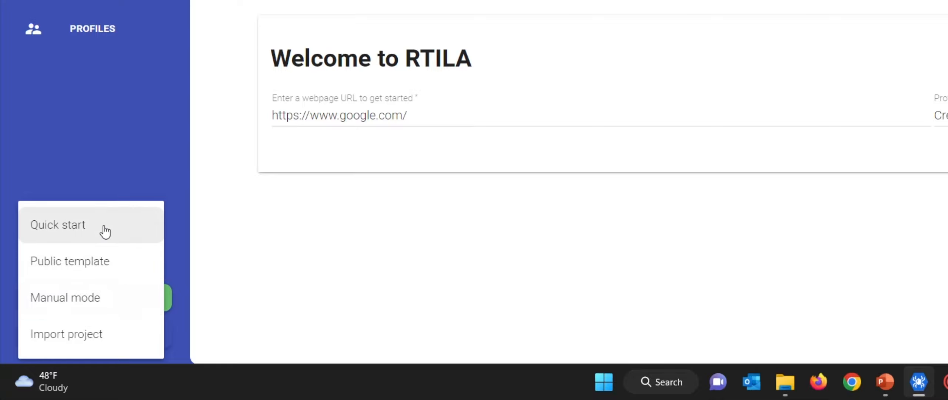
click(105, 231)
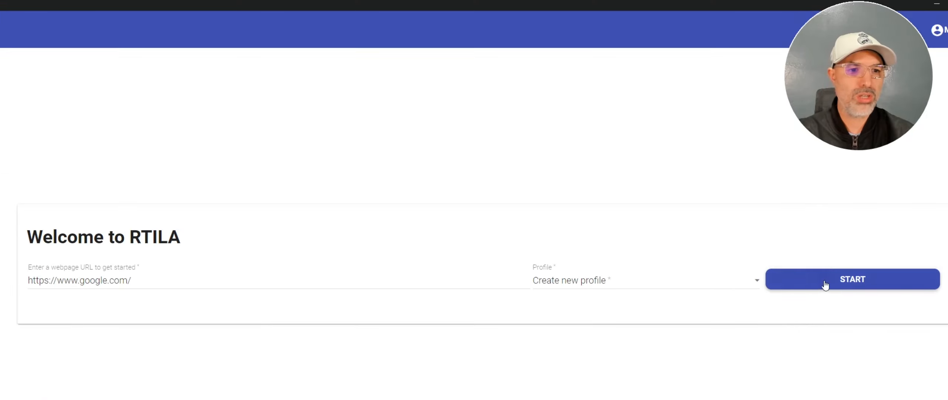
click(825, 285)
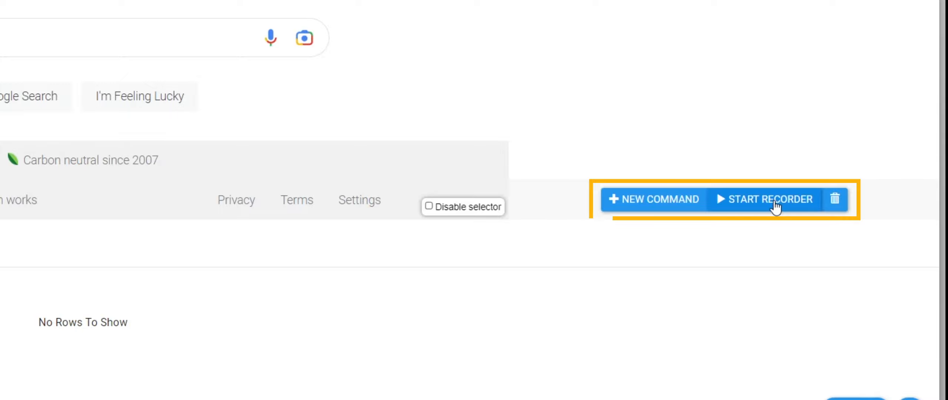
Record a Google search for "blue shoes" as automation commands, ending the recording once the results page loads
click(776, 207)
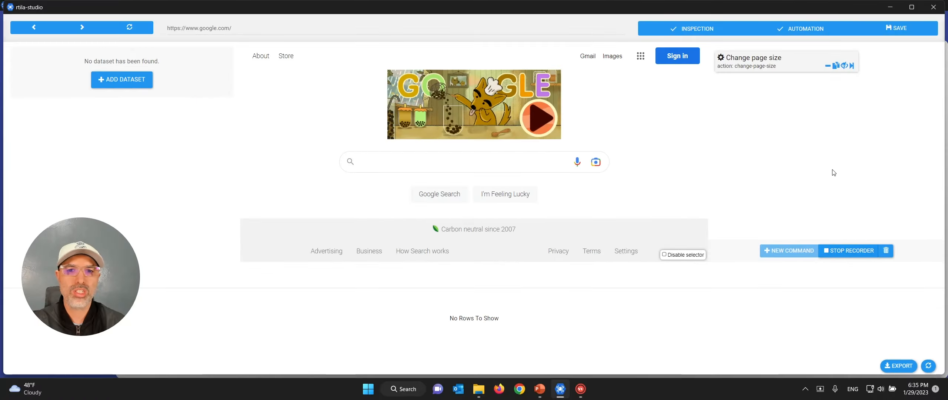
click(502, 159)
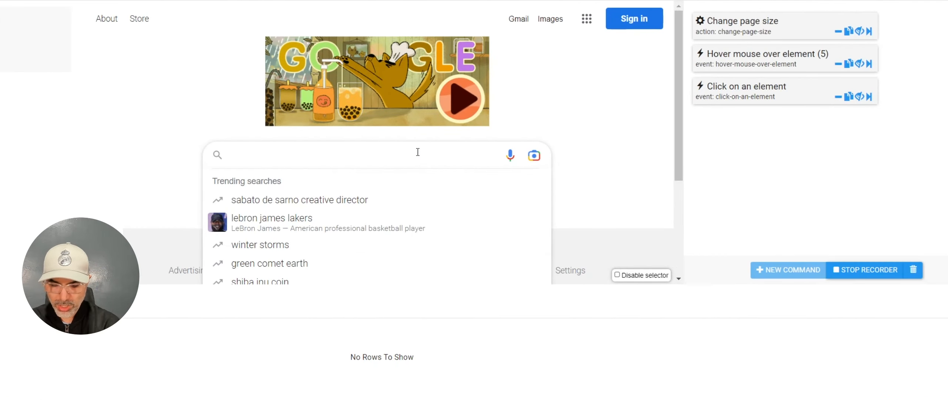
text(blue shoes)
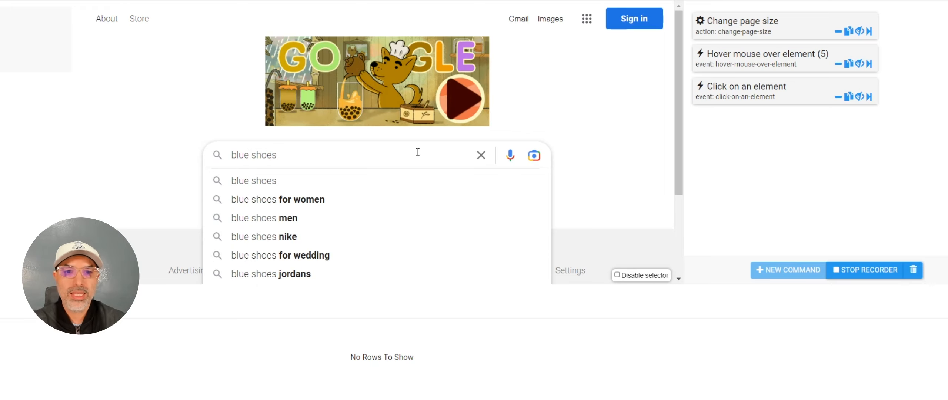
key(Return)
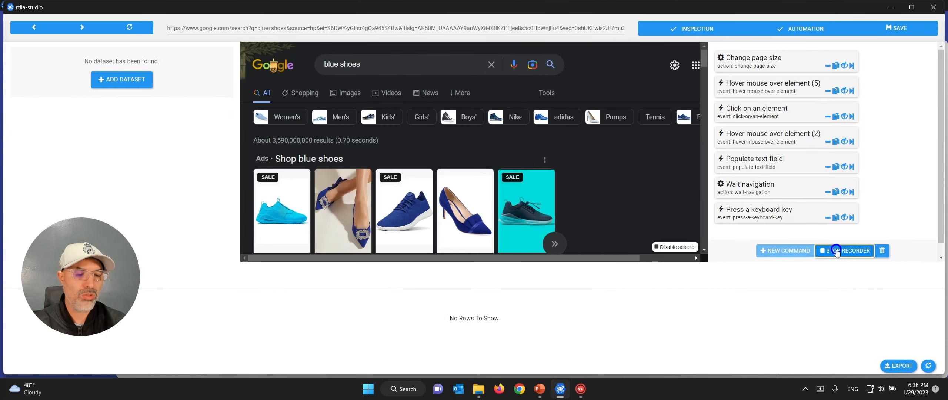
click(837, 251)
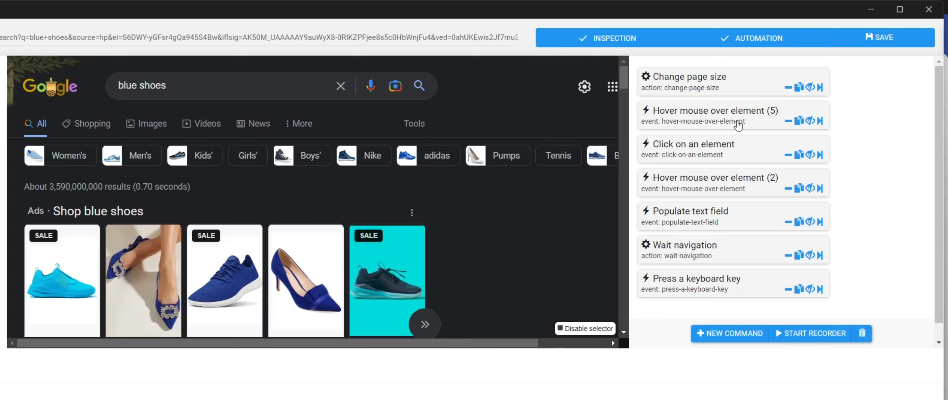
Examine the recorded "Click on an element" command's settings, with the preview back on the Google home page and the sign-in offer declined
click(717, 148)
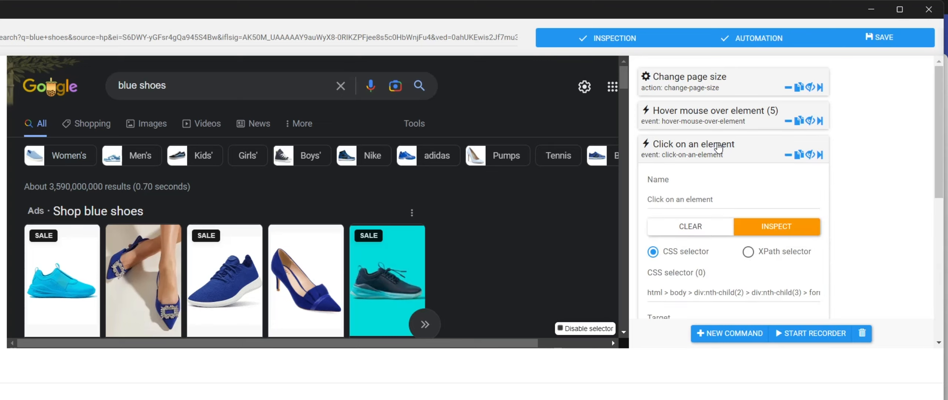
scroll(693, 291, down, 2)
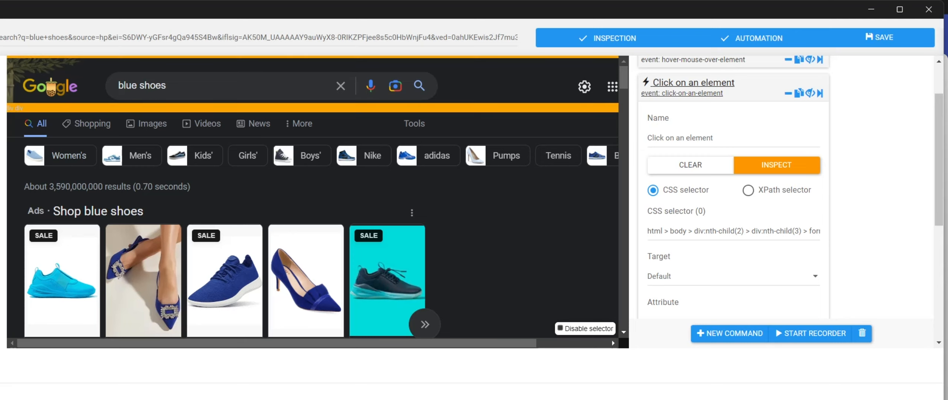
key(alt+Left)
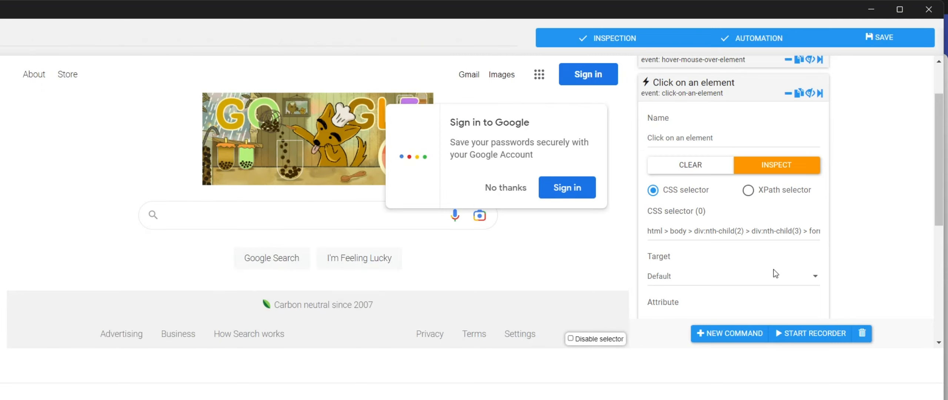
click(506, 188)
click(687, 232)
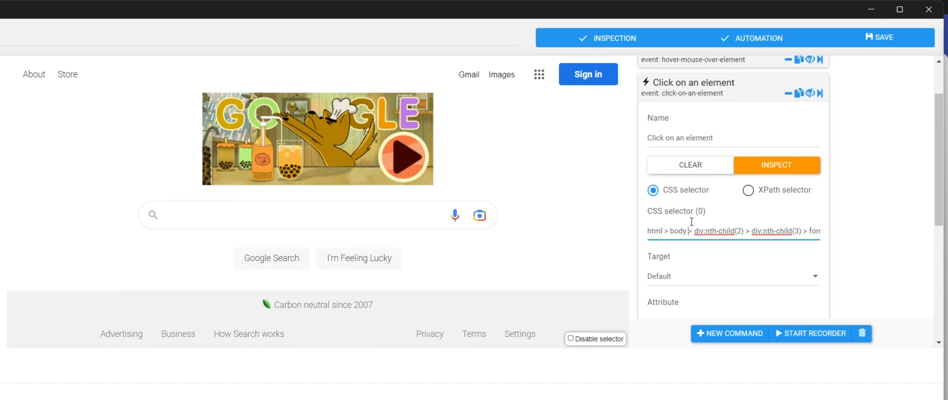
click(700, 86)
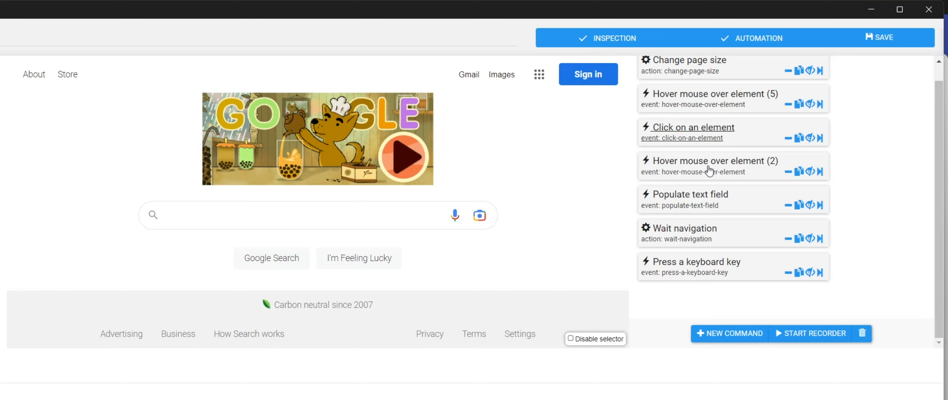
Examine the recorded "Populate text field" command's selector and value, and run that single command on the Google page
click(701, 202)
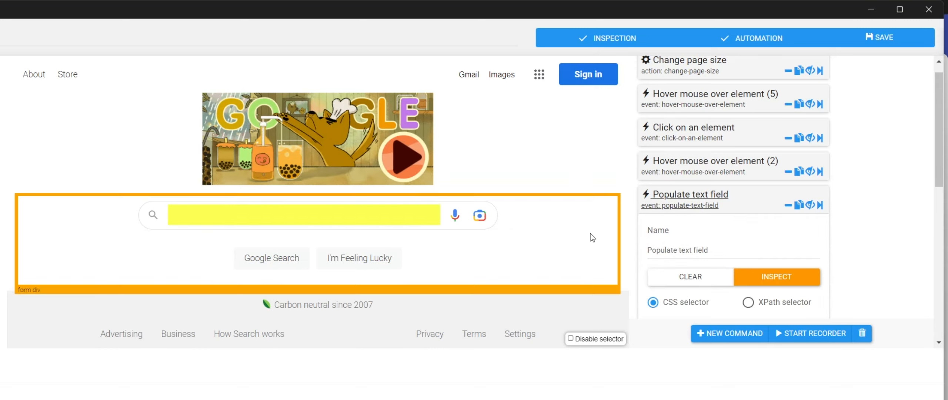
scroll(708, 250, down, 3)
double_click(654, 264)
click(694, 264)
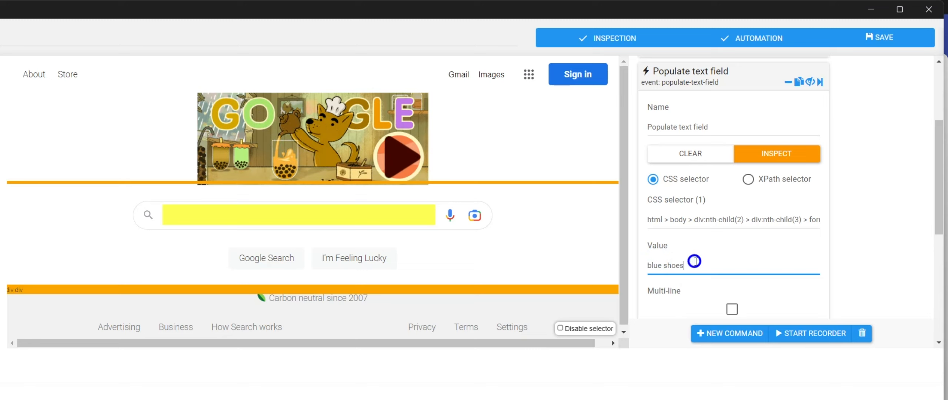
click(820, 83)
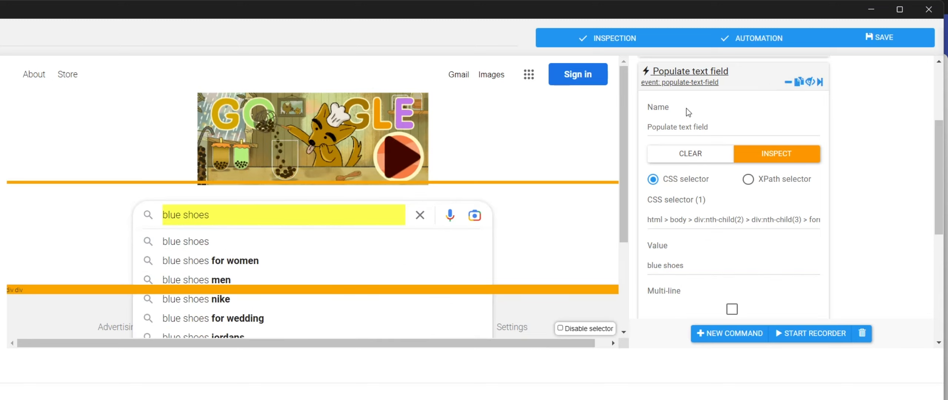
click(703, 79)
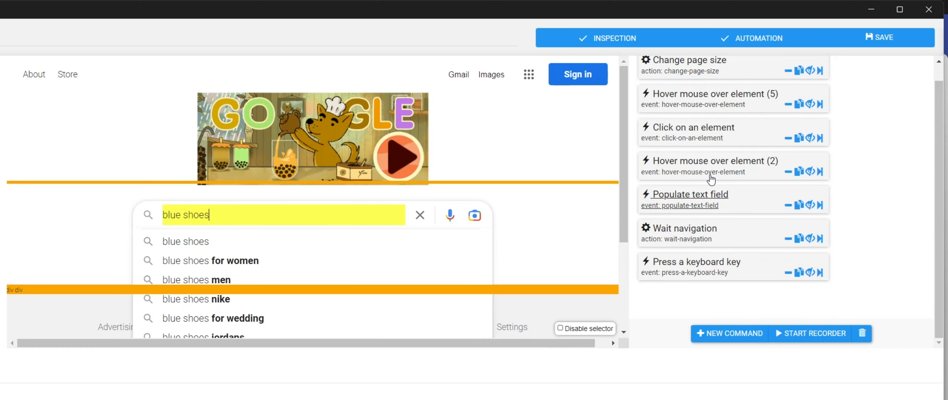
Examine the CSS selector and keyboard key settings of the recorded "Press a keyboard key" command
click(662, 265)
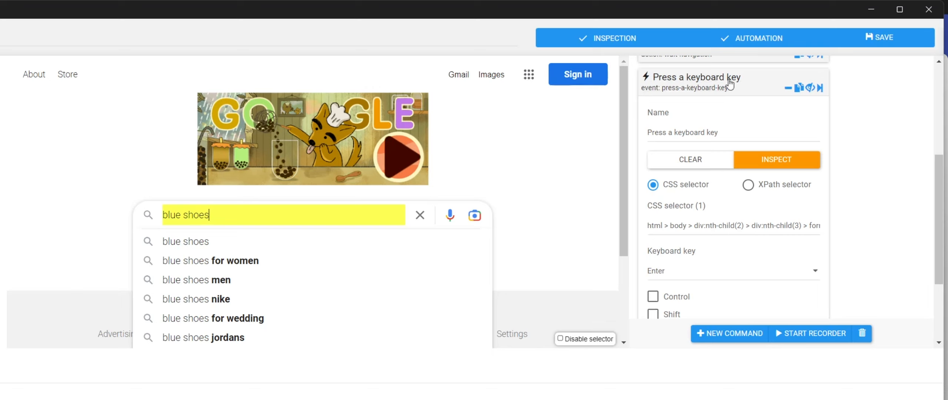
click(688, 224)
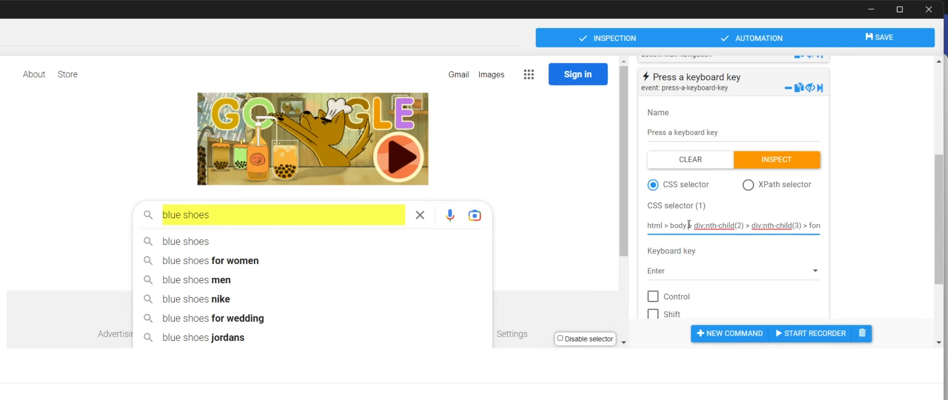
scroll(688, 224, down, 3)
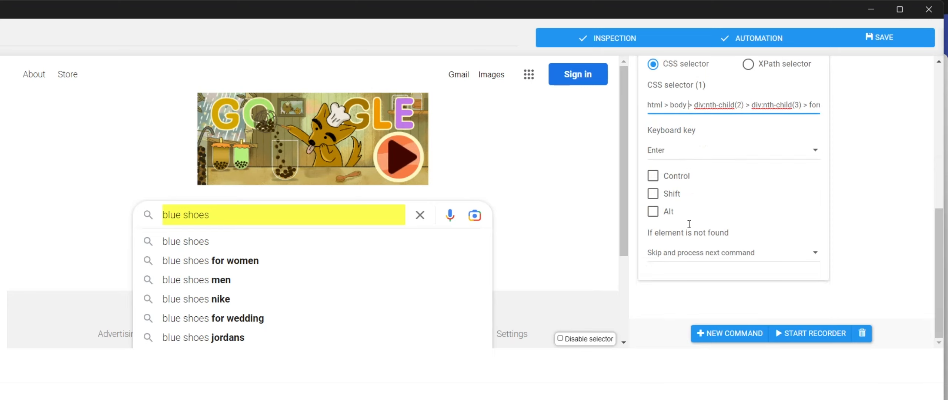
click(695, 154)
click(694, 154)
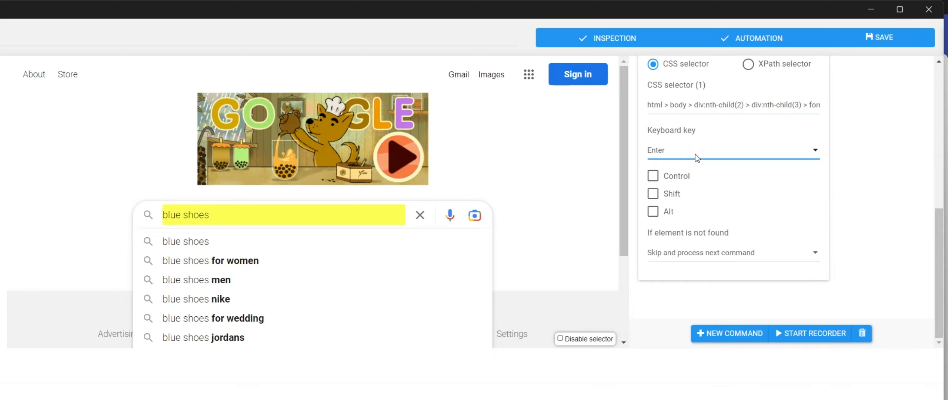
scroll(739, 234, up, 6)
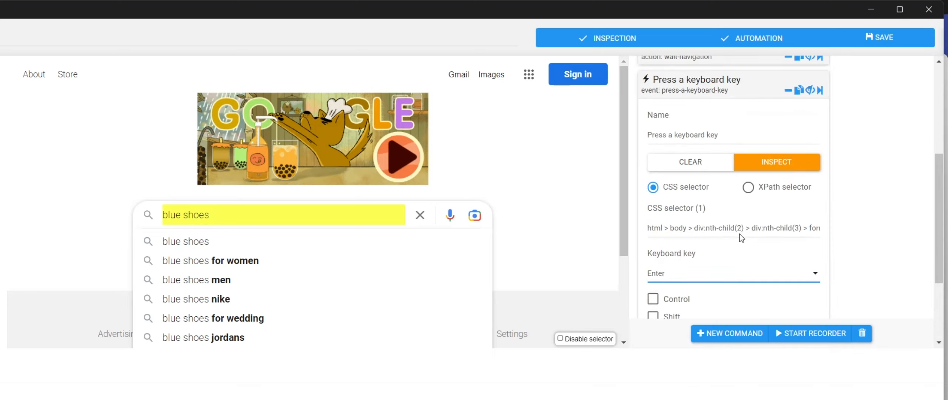
click(725, 206)
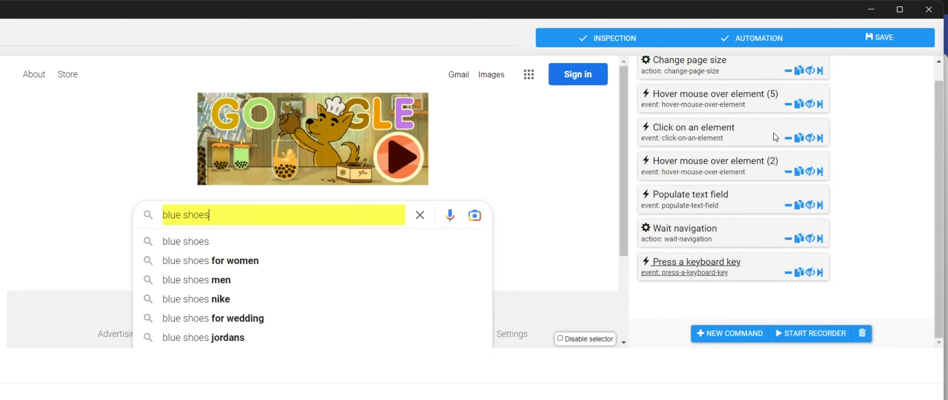
Delete all seven recorded commands and reload the Google page
scroll(775, 137, up, 1)
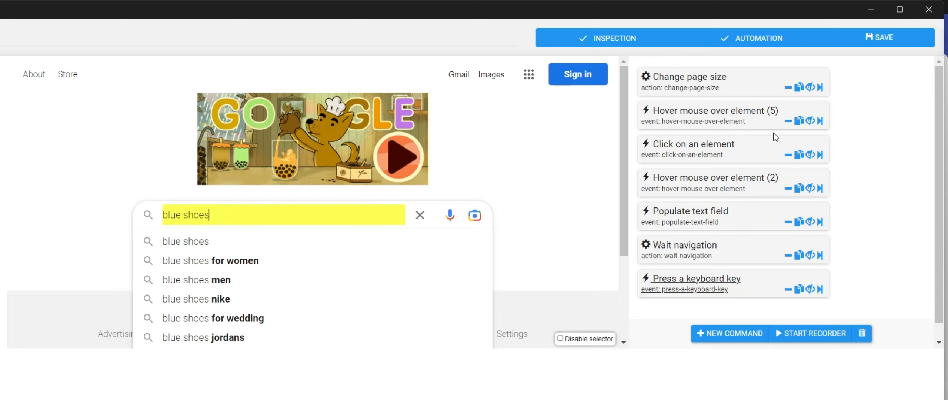
click(787, 88)
click(787, 87)
click(788, 88)
click(787, 88)
click(788, 88)
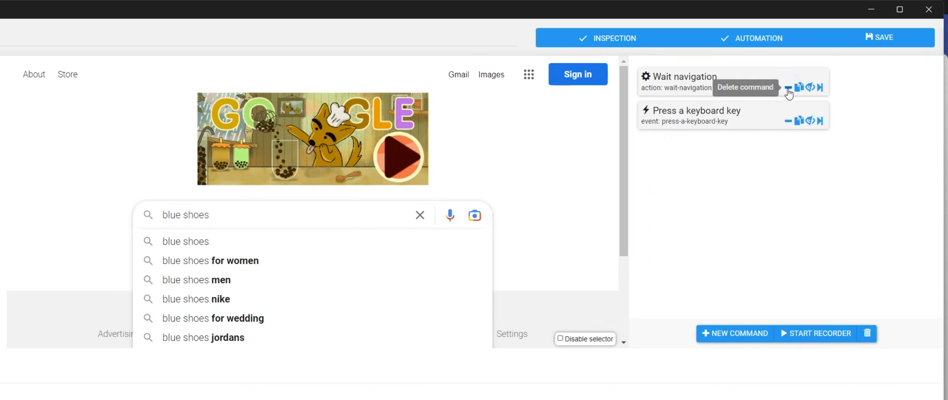
click(787, 88)
click(788, 88)
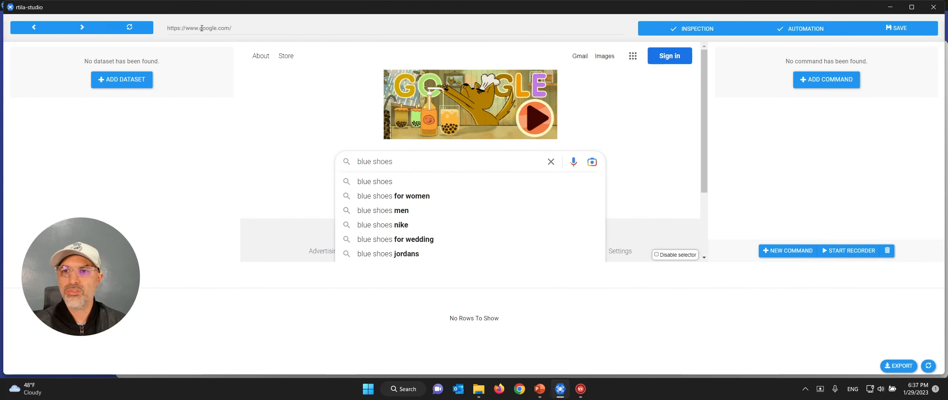
click(129, 27)
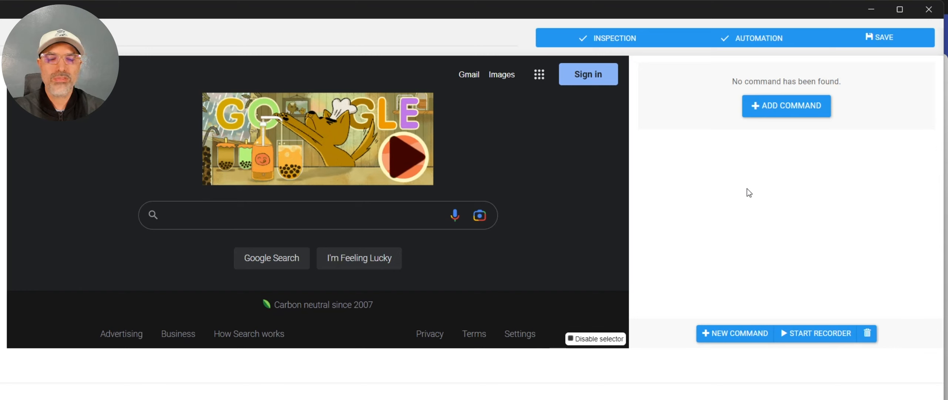
Add a "Populate text field" event command to the empty automation, searching the command list for "popu"
click(794, 108)
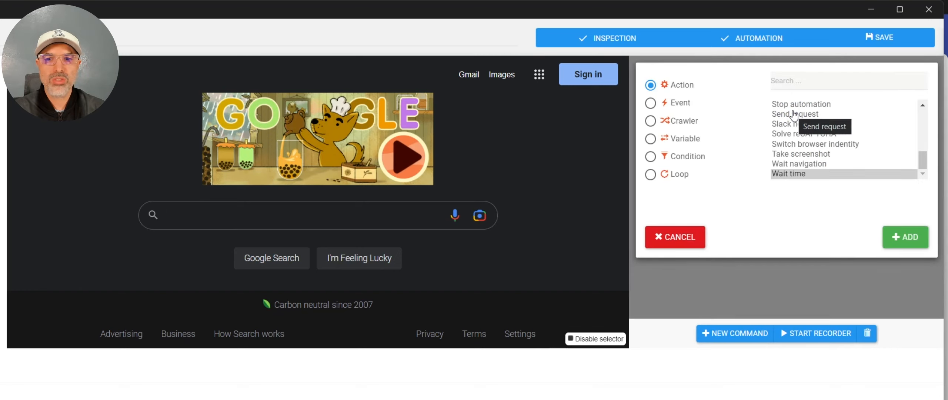
click(792, 81)
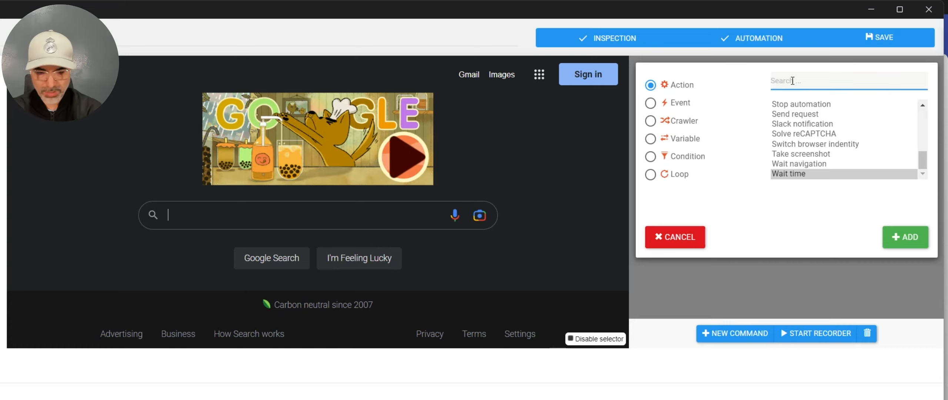
text(popu)
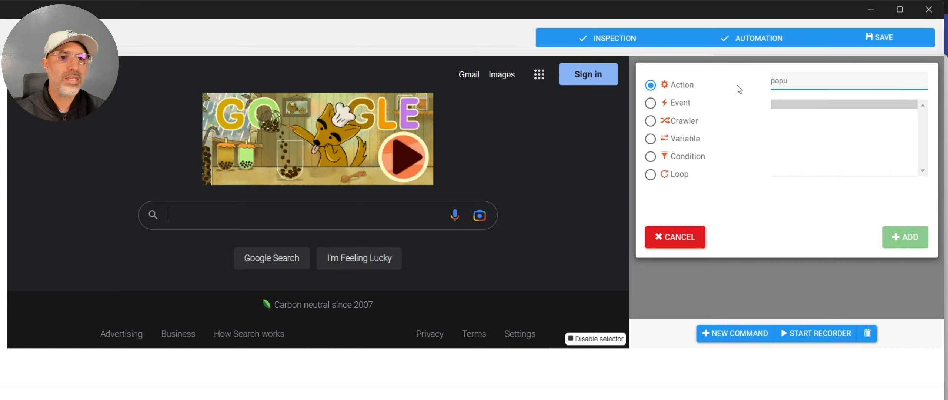
click(678, 107)
click(789, 105)
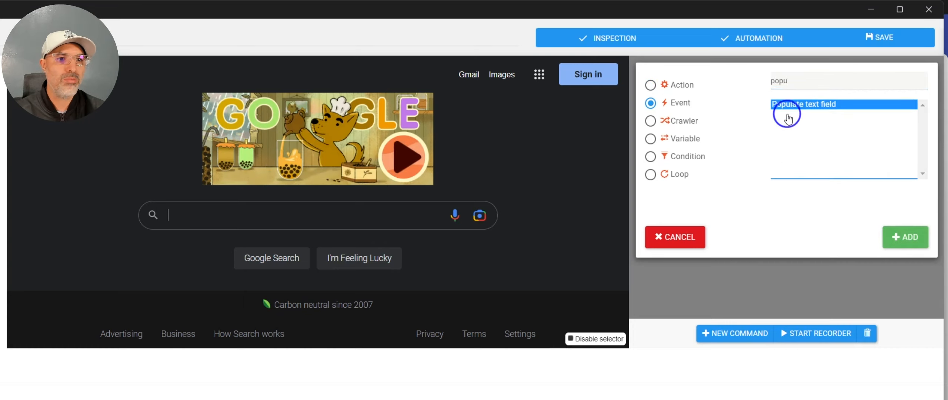
click(892, 232)
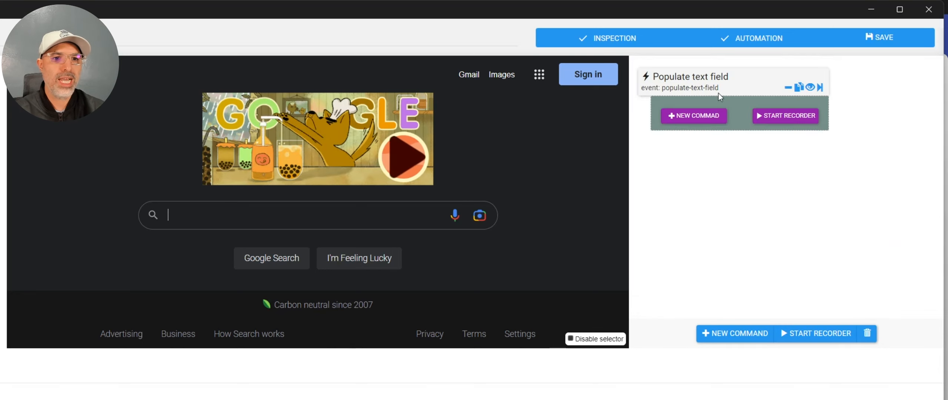
Set the new command's CSS selector to .gLFyf by picking the Google search box on the page
click(710, 81)
click(689, 224)
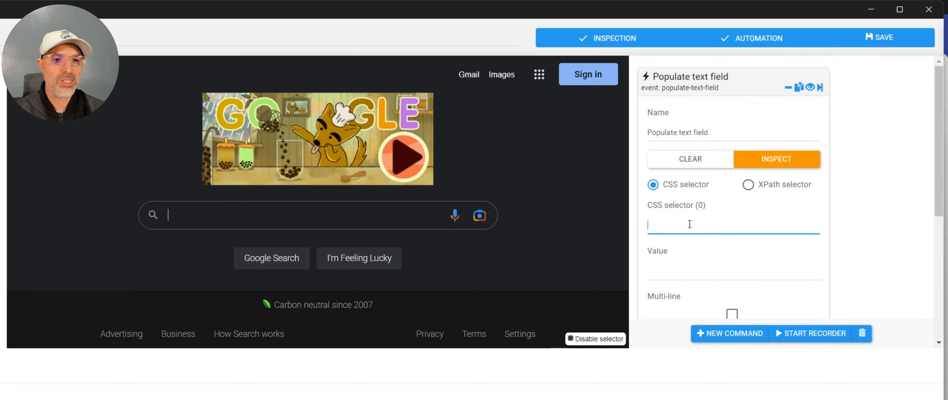
click(189, 218)
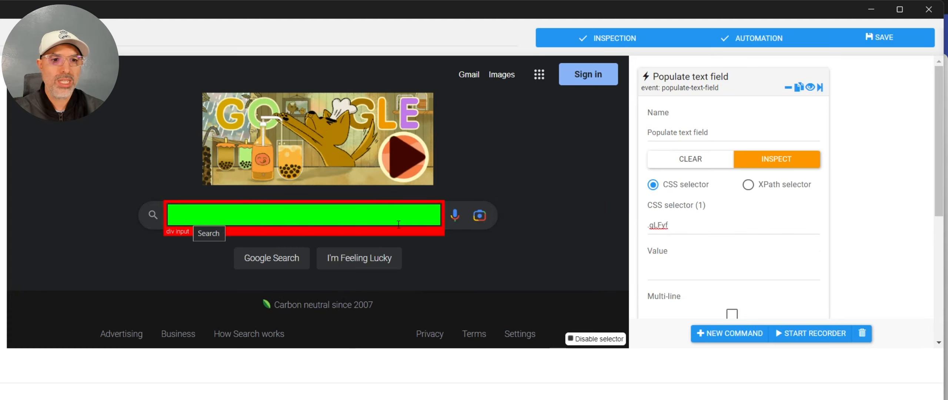
click(674, 228)
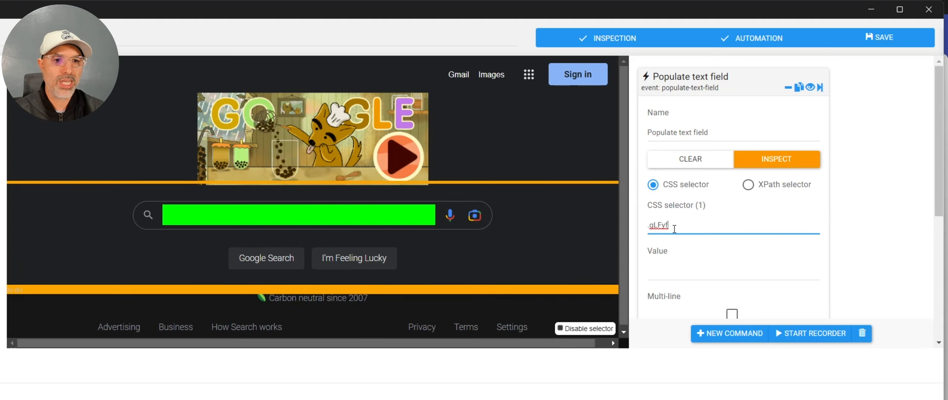
click(661, 226)
Set the Populate text field command's value to "blue shoes" and save the automation
click(675, 272)
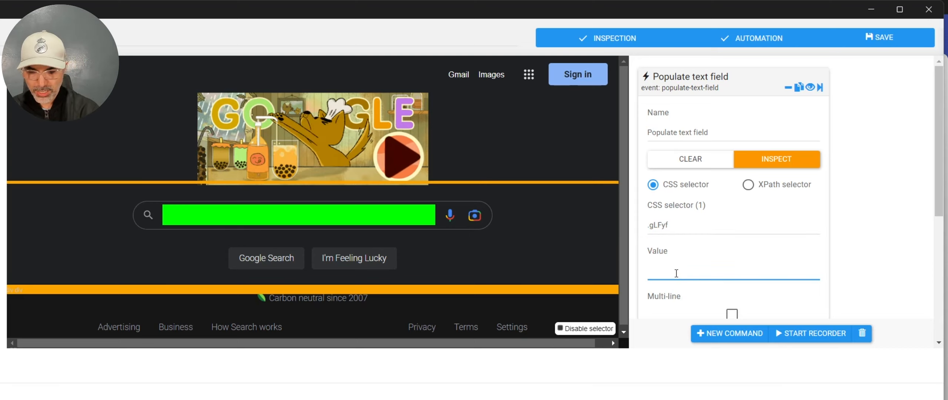
text(blue she)
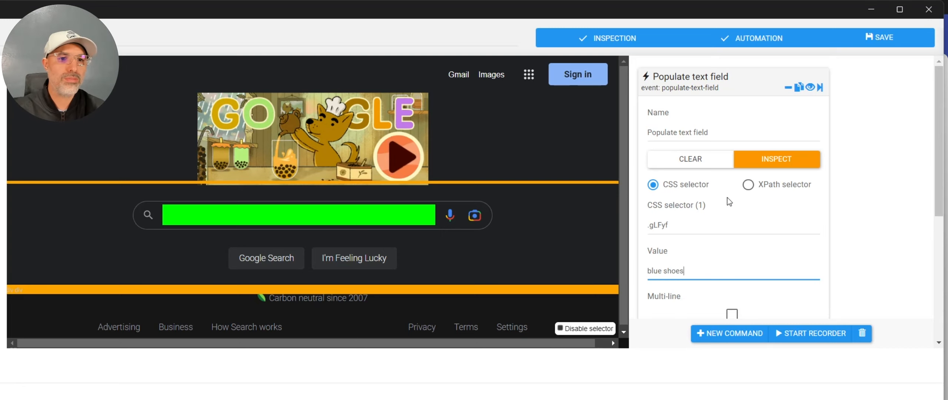
click(850, 44)
Enable Mimic human typing for the Populate text field command, collapse its settings and save the automation
scroll(767, 196, down, 3)
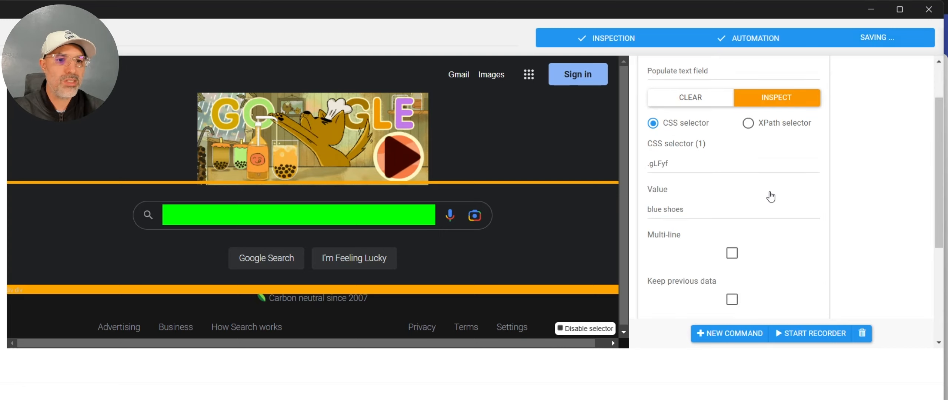
scroll(771, 196, down, 2)
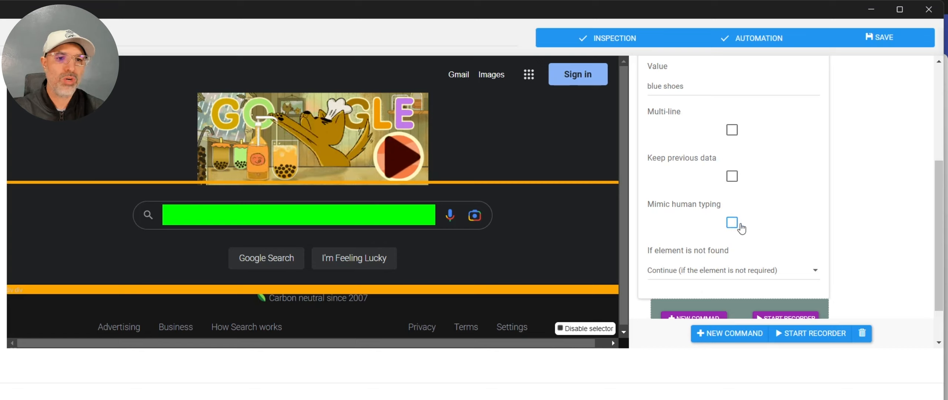
click(732, 223)
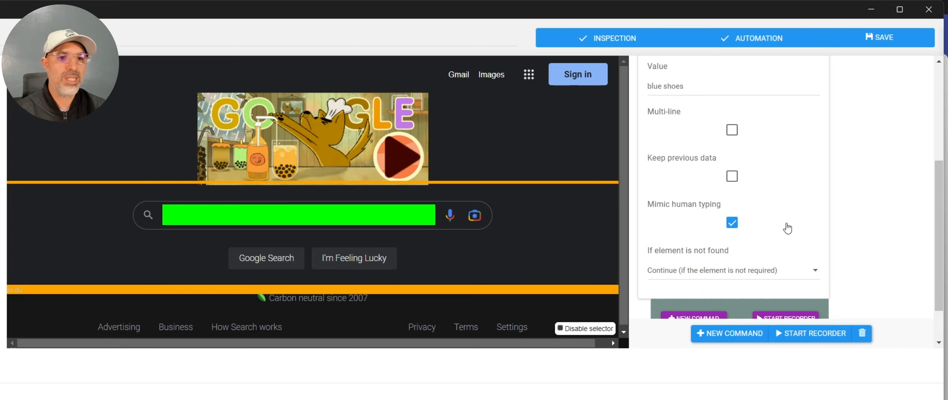
scroll(787, 227, up, 5)
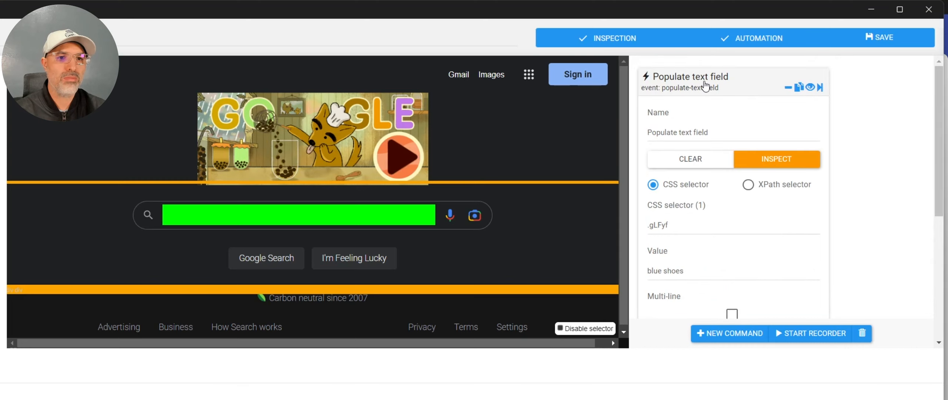
click(705, 86)
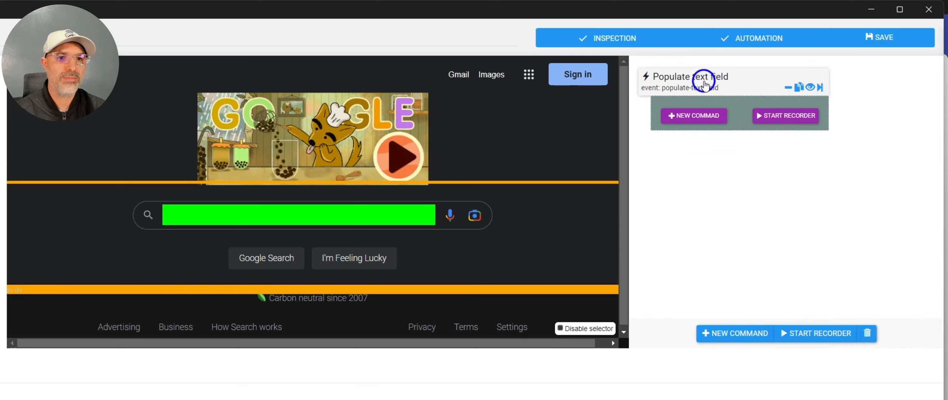
click(888, 44)
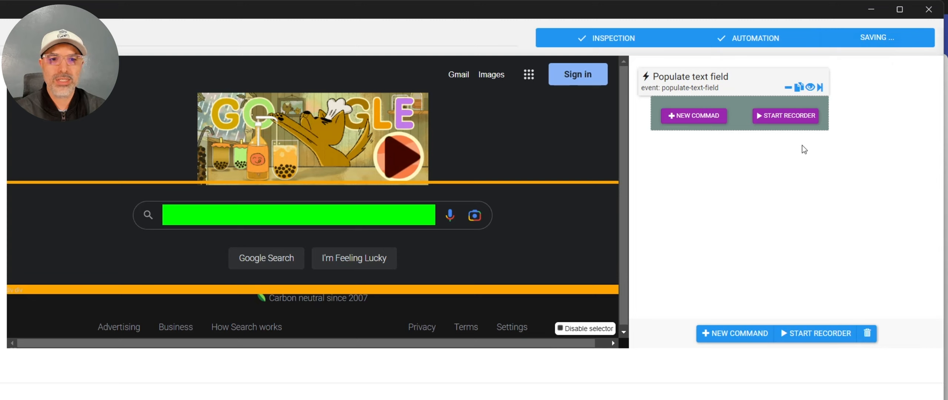
Test the Populate text field command by running it, reloading the Google page and running it again
click(821, 88)
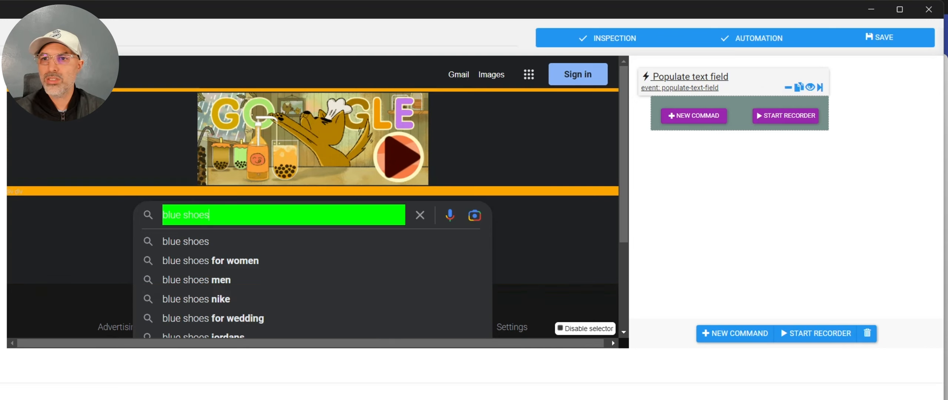
key(F5)
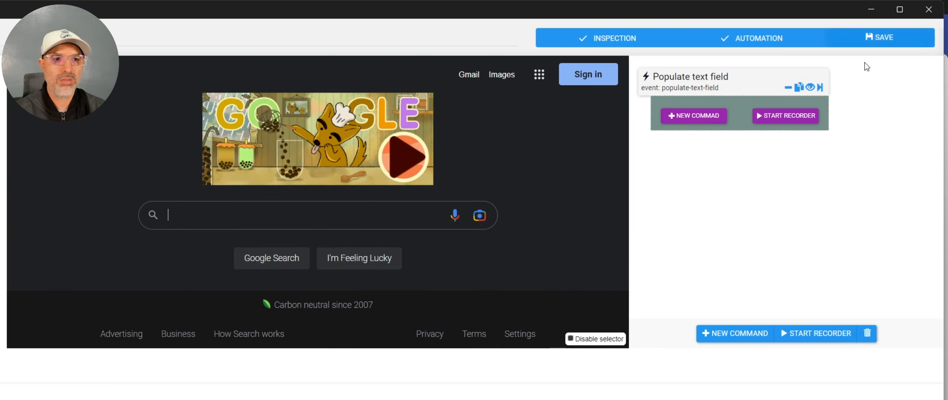
click(820, 88)
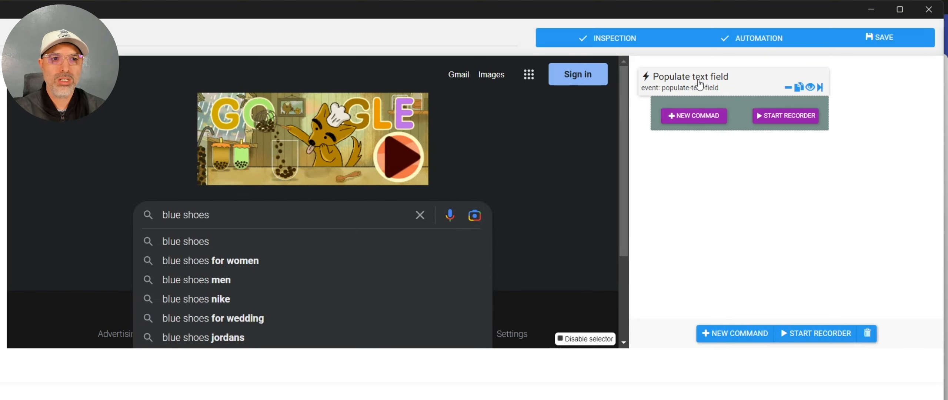
Copy the CSS selector from the Populate text field command's settings and collapse them
click(718, 85)
drag(668, 225, 653, 229)
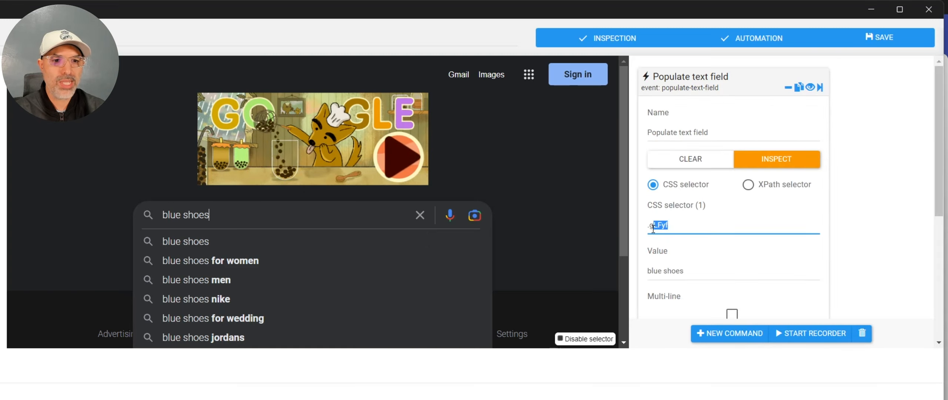
click(696, 88)
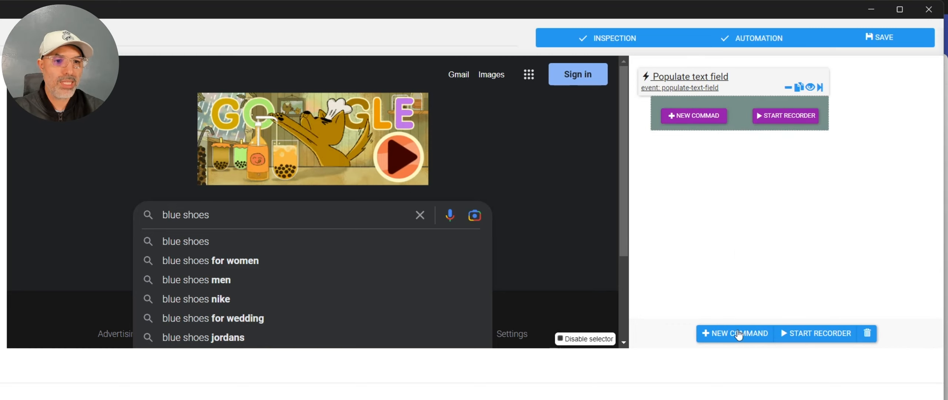
Add a "Press a keyboard key" event command to the automation, searching the command list for "press"
click(738, 335)
click(796, 85)
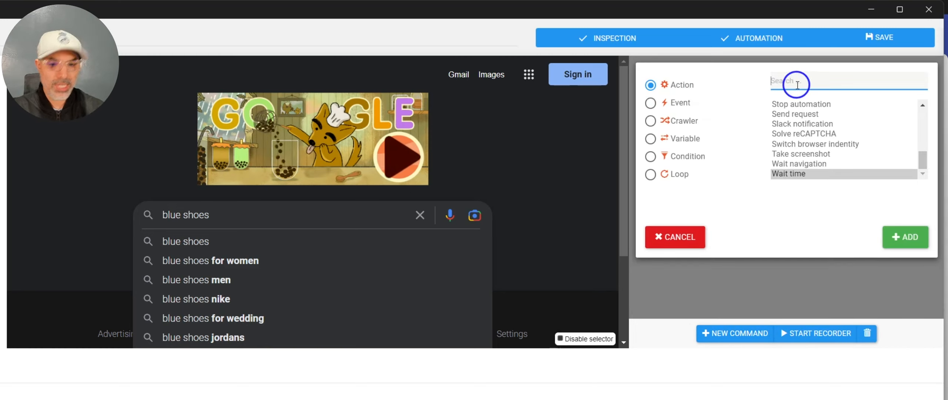
text(press)
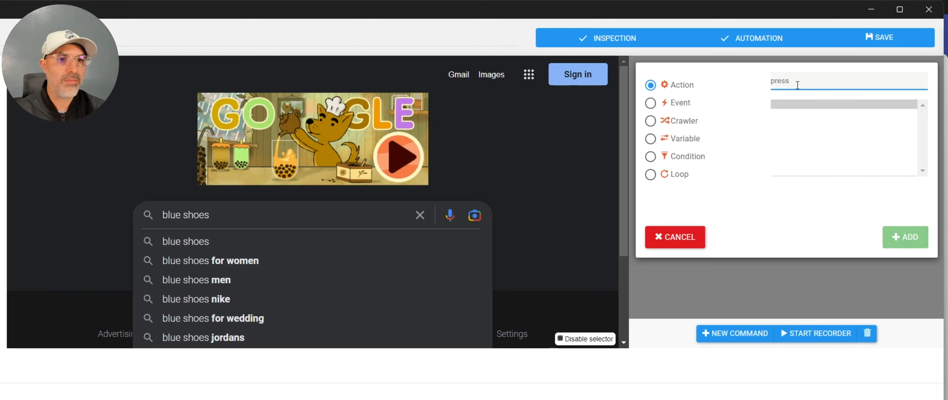
click(650, 103)
click(772, 116)
click(896, 237)
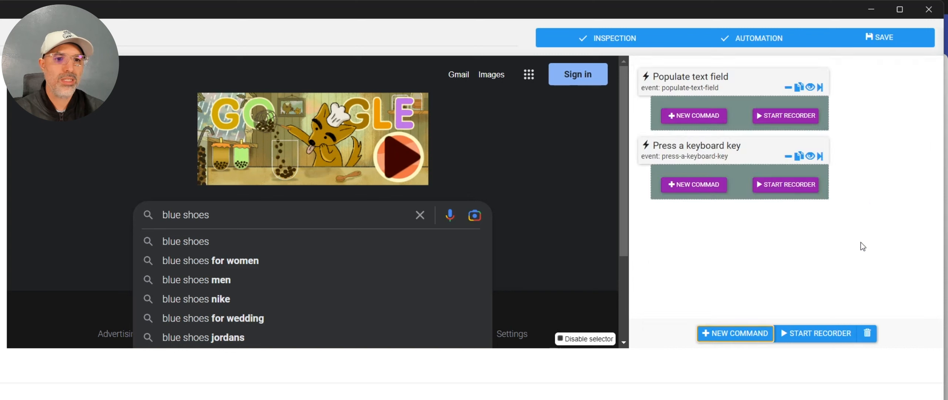
Set the Press a keyboard key command's CSS selector to .gLFyf
click(698, 151)
click(685, 291)
scroll(694, 279, down, 2)
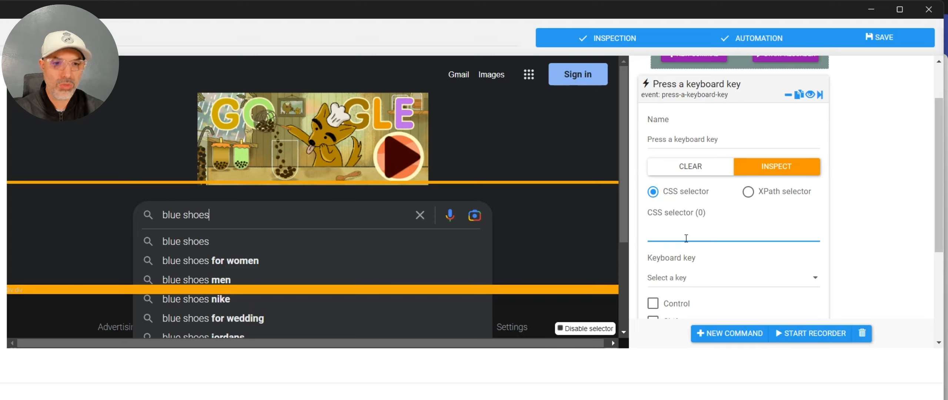
text(.gLFyf)
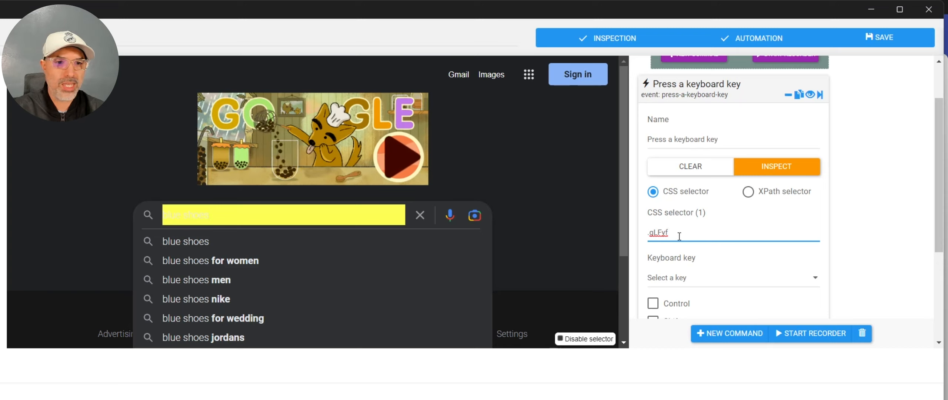
Set the Press a keyboard key command's keyboard key to Enter, collapse its settings and save the automation
scroll(679, 236, down, 2)
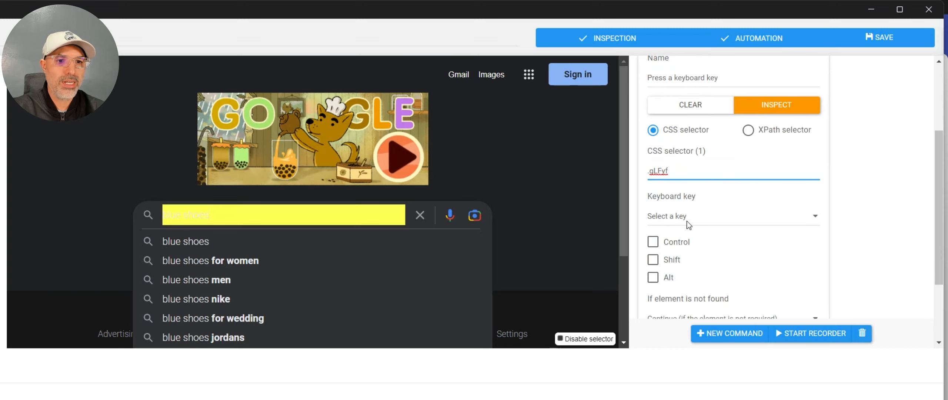
click(688, 219)
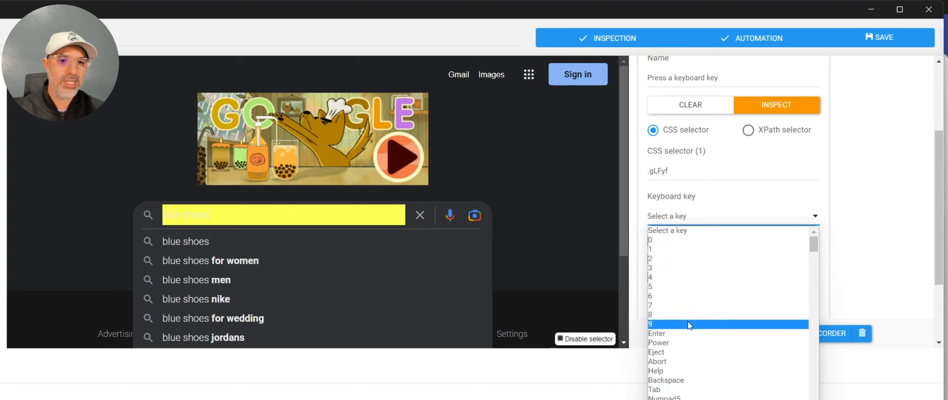
click(685, 334)
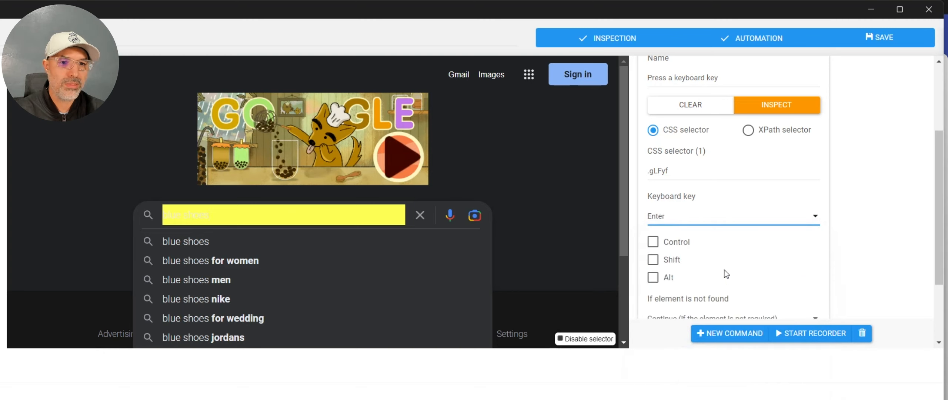
scroll(730, 262, up, 4)
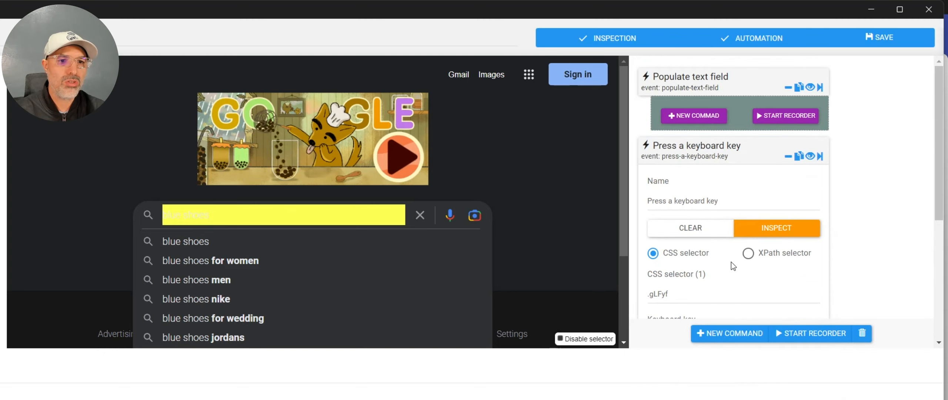
click(700, 149)
click(889, 34)
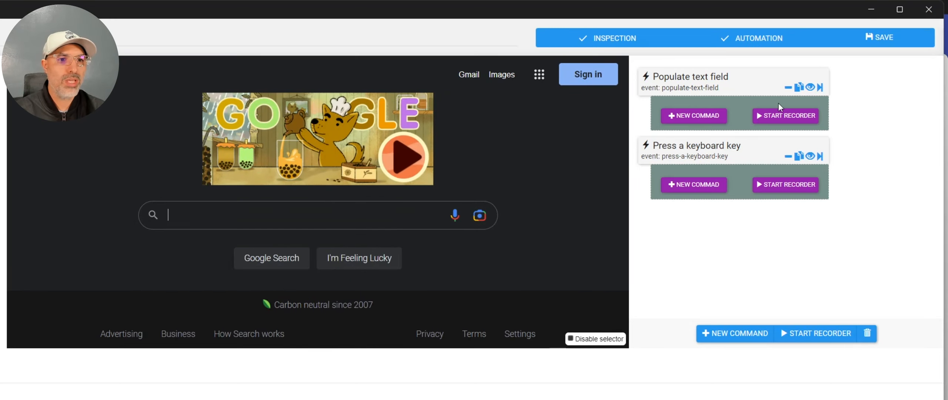
Run the Populate text field and Press a keyboard key commands in order and look through the search results page
click(820, 88)
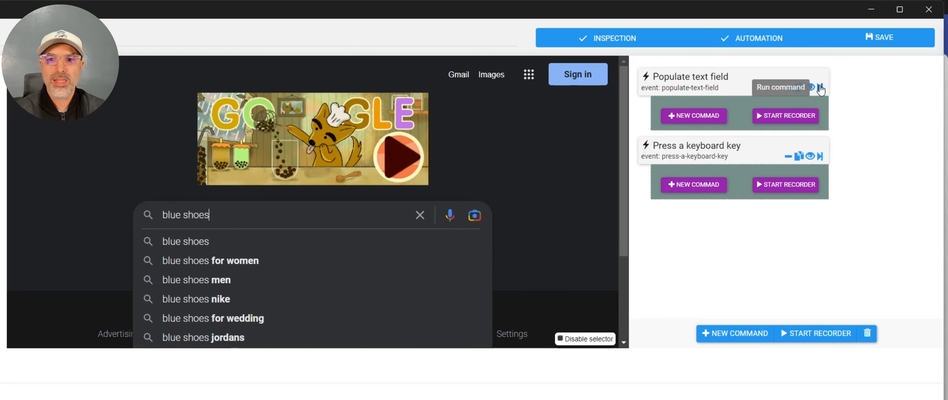
click(820, 157)
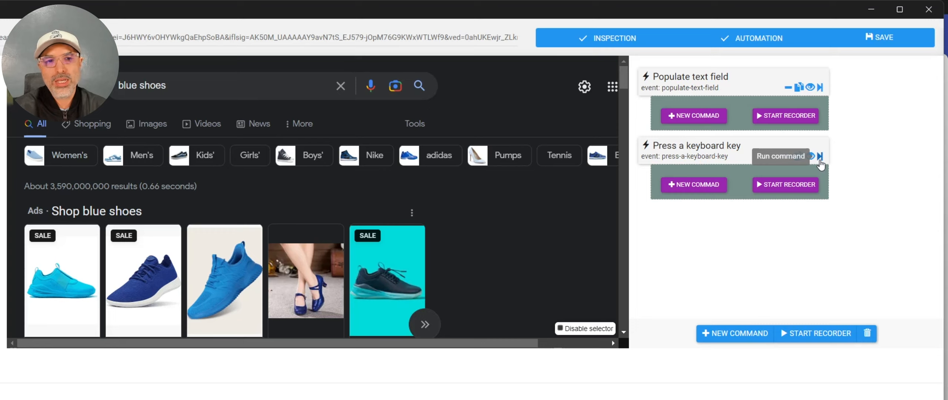
click(818, 158)
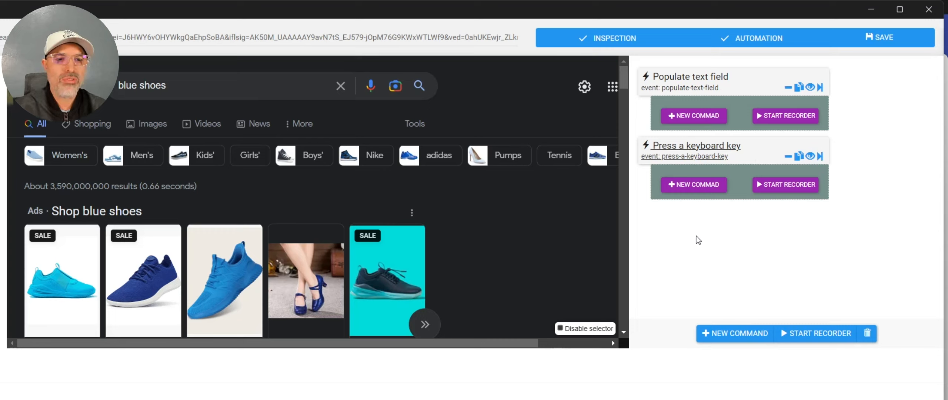
scroll(552, 213, down, 5)
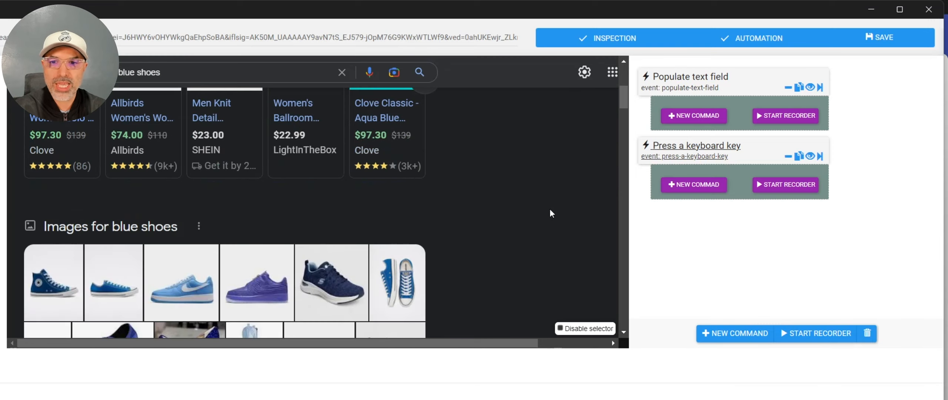
scroll(551, 213, down, 8)
scroll(552, 213, down, 2)
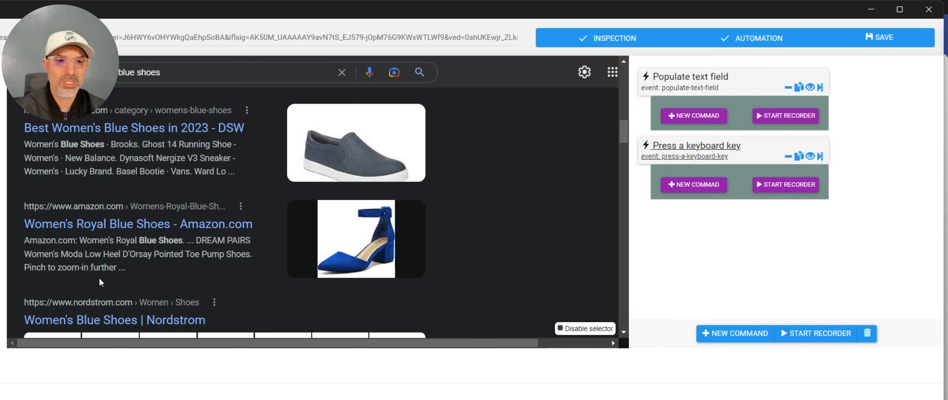
scroll(448, 233, up, 10)
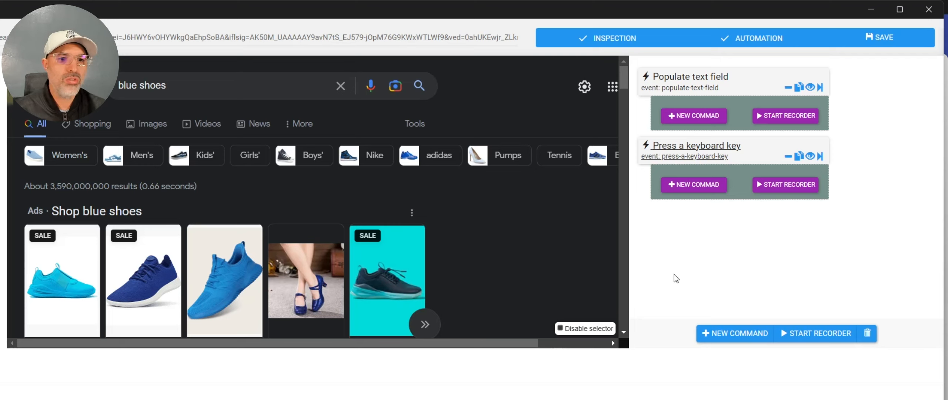
Add a List (multiple values) variable command and move it above the Populate text field command
click(739, 335)
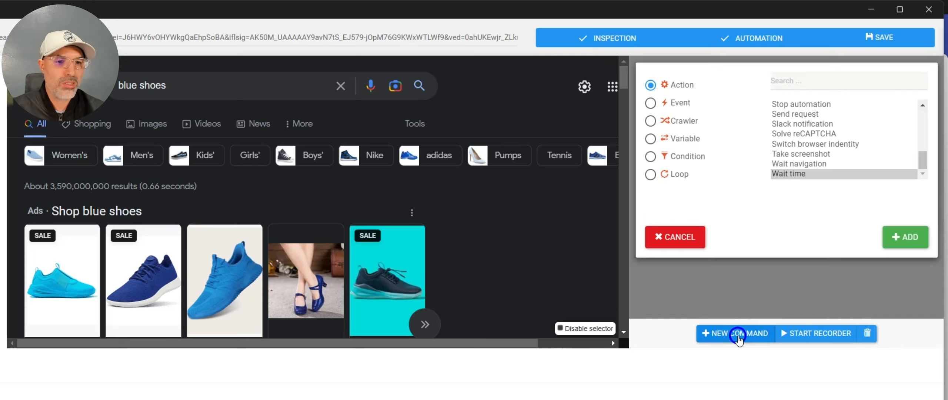
click(684, 141)
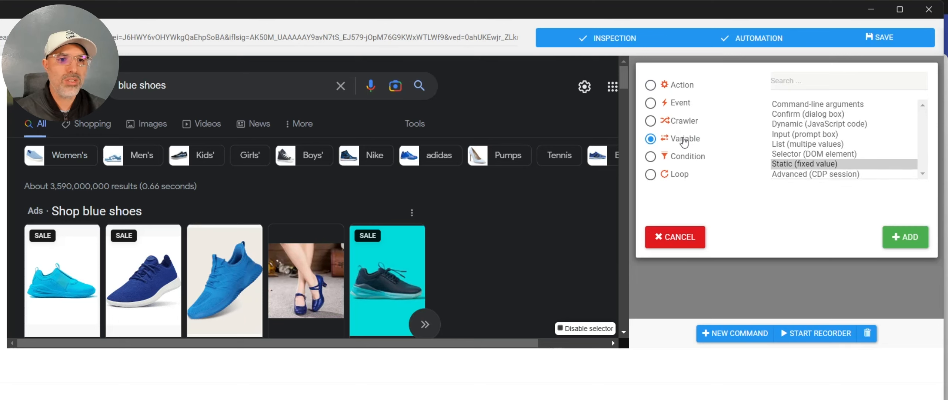
click(786, 148)
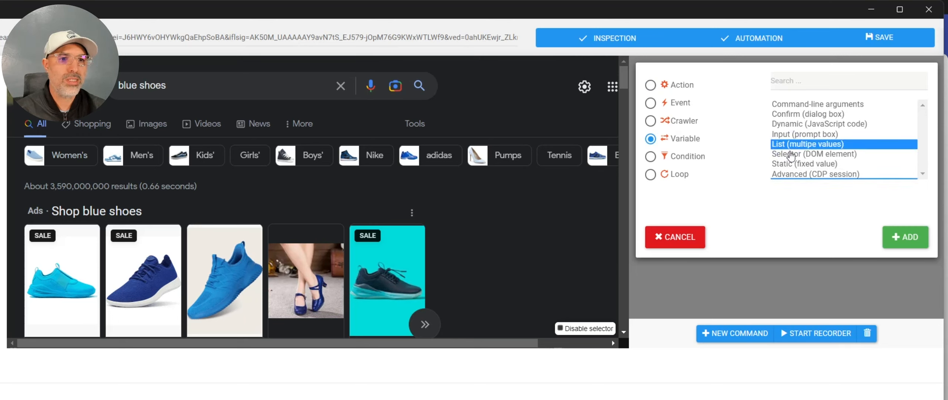
click(894, 239)
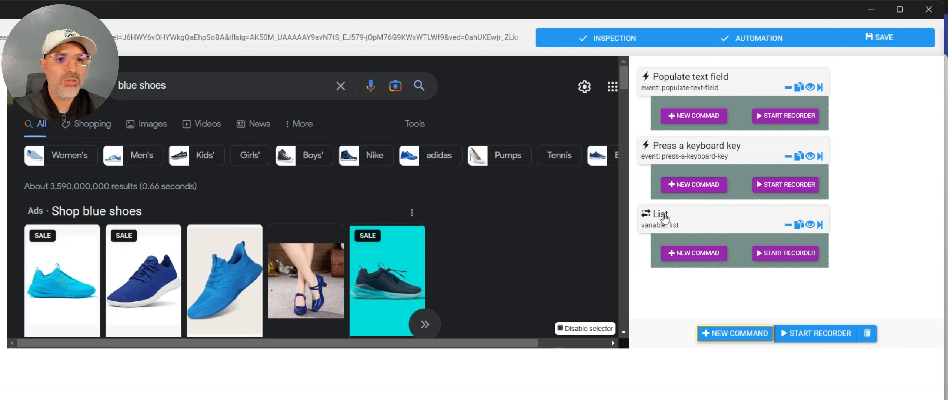
drag(663, 217, 678, 80)
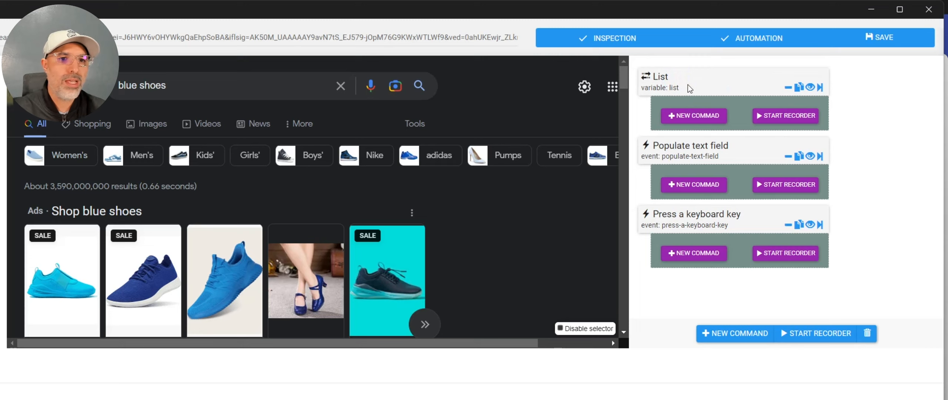
Set the List variable to manual entry with the values blue shoes, blue jeans and blue skirts, one per line
click(660, 77)
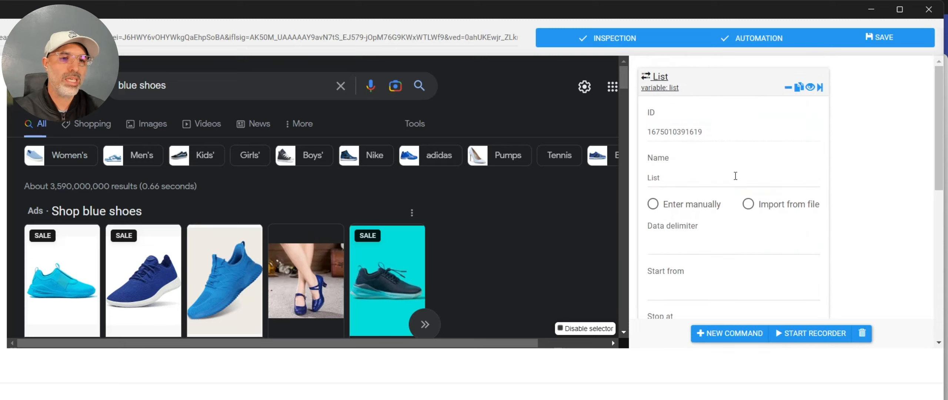
scroll(735, 176, down, 2)
click(652, 143)
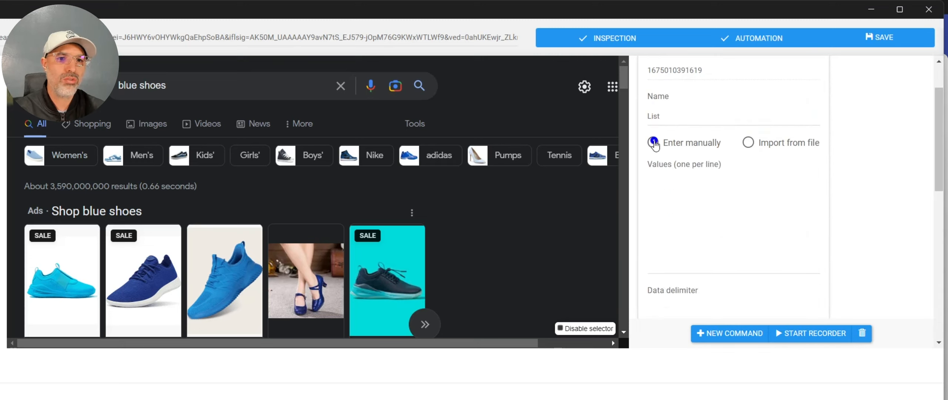
click(675, 181)
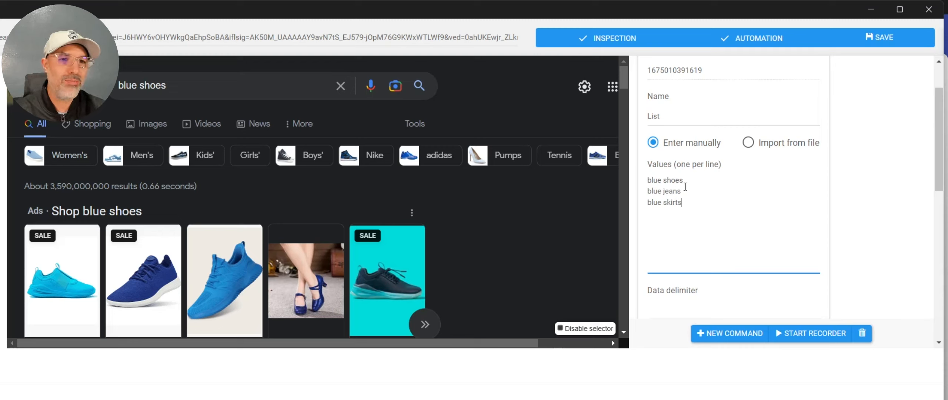
scroll(688, 186, up, 2)
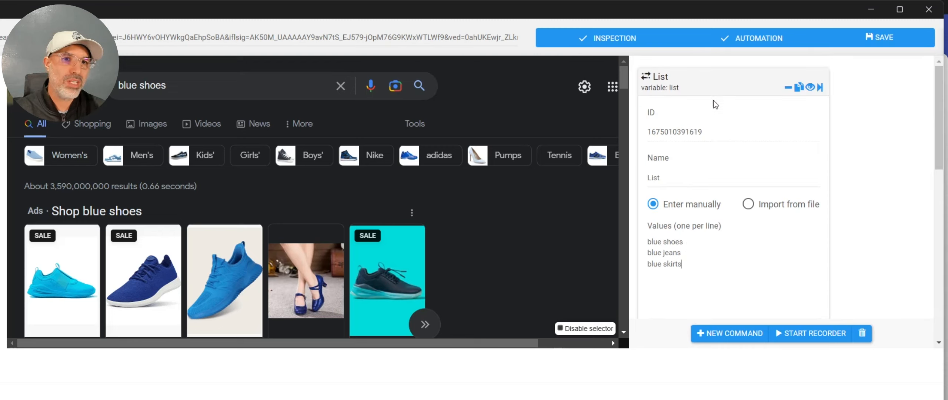
Examine the List variable's name and the values entered for it
click(736, 292)
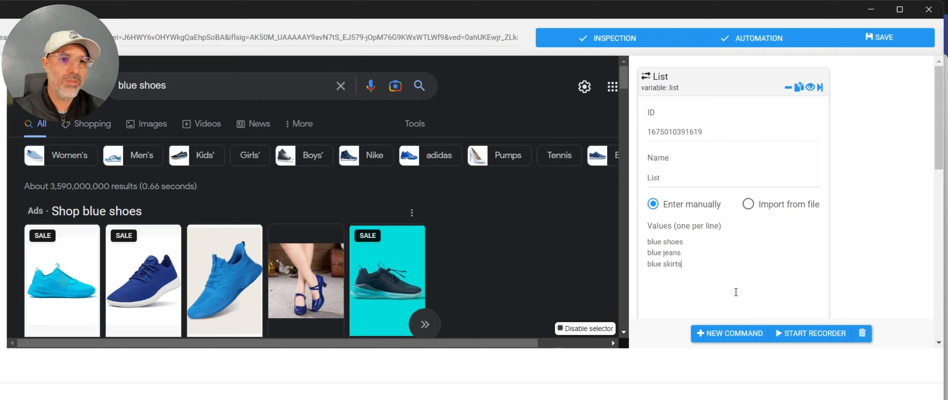
click(659, 243)
click(666, 253)
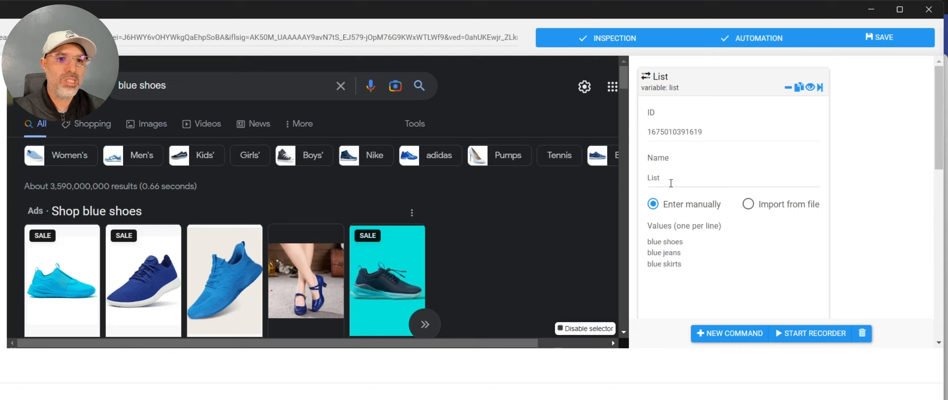
drag(669, 183, 650, 181)
click(653, 180)
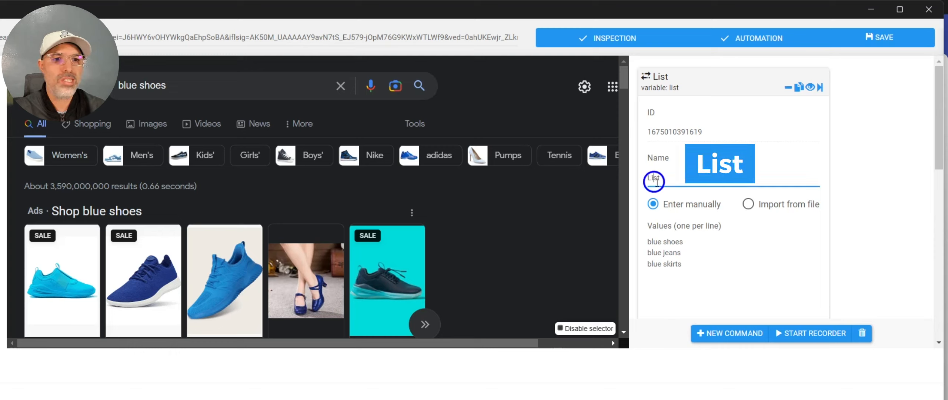
click(644, 177)
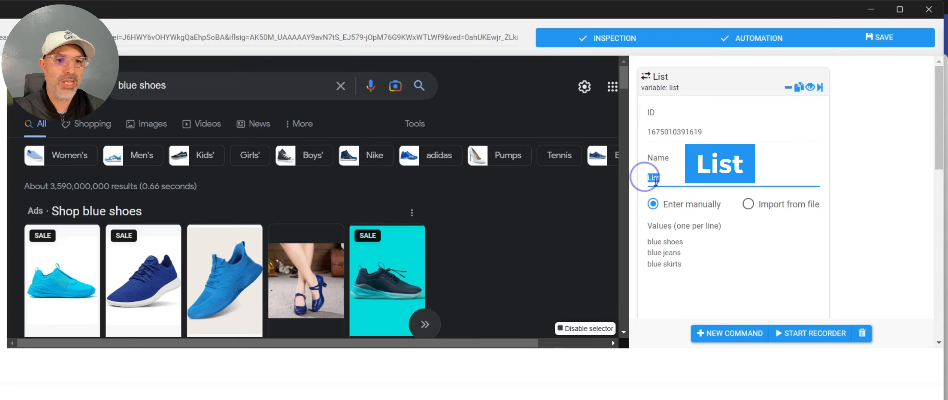
click(662, 181)
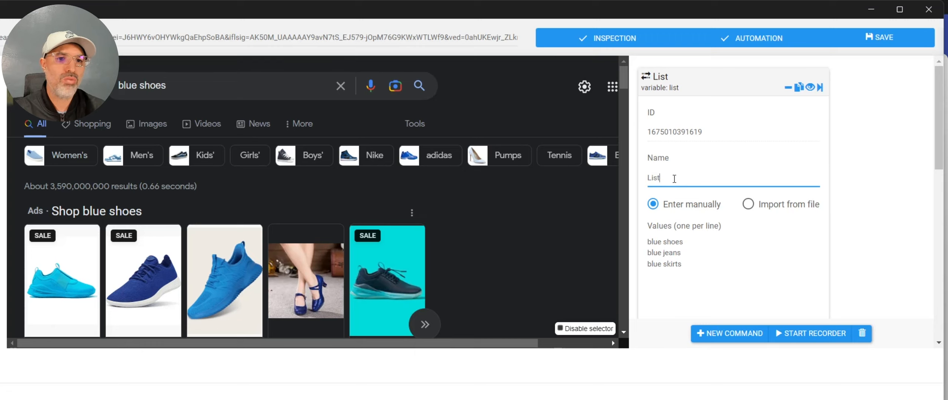
click(672, 251)
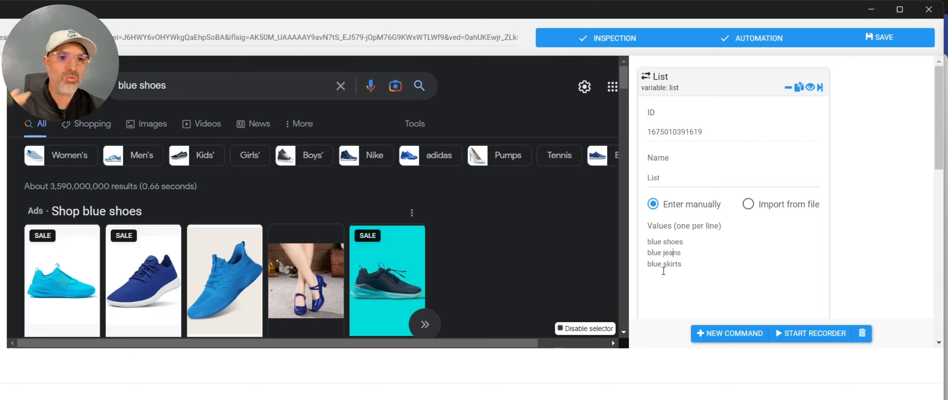
click(665, 266)
drag(660, 177, 647, 178)
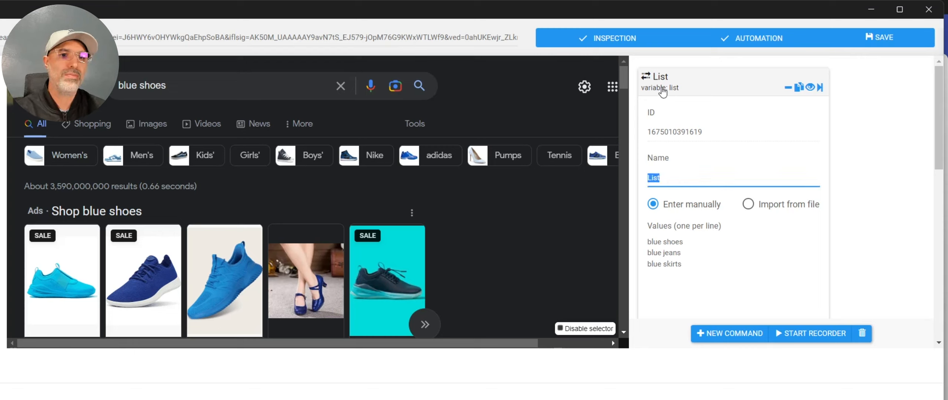
Collapse the List settings and nest the Populate text field and Press a keyboard key commands inside List, in that order
click(662, 91)
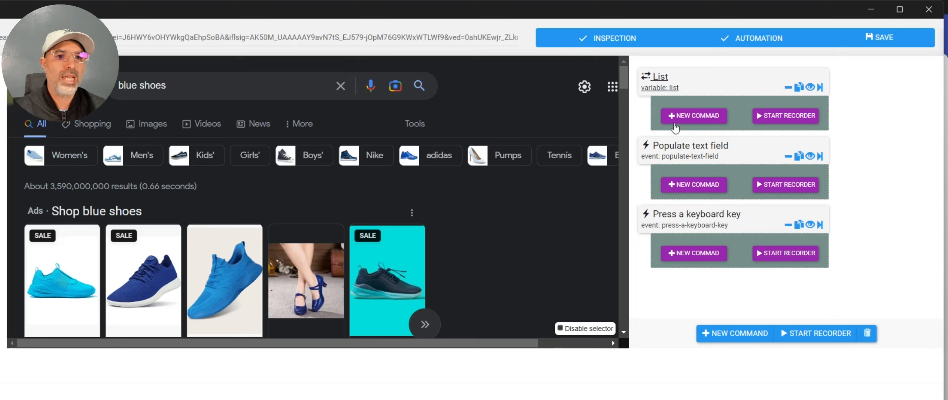
drag(684, 152, 684, 119)
drag(710, 218, 716, 189)
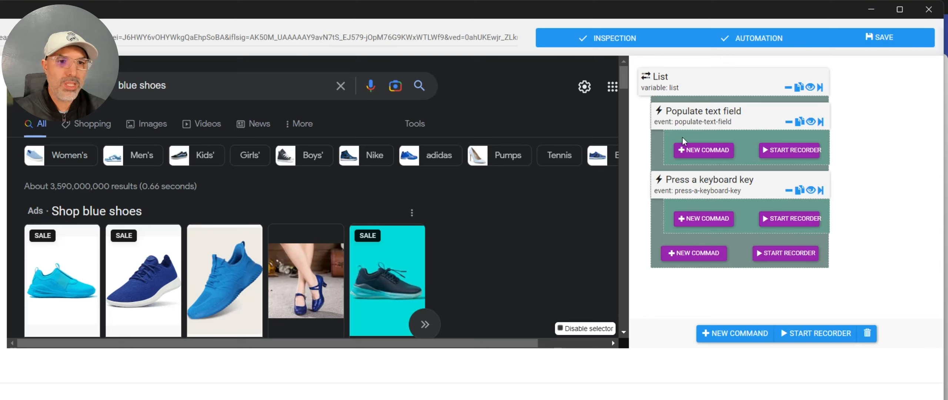
Replace the Populate text field command's value with {{List}} and collapse its settings
click(704, 116)
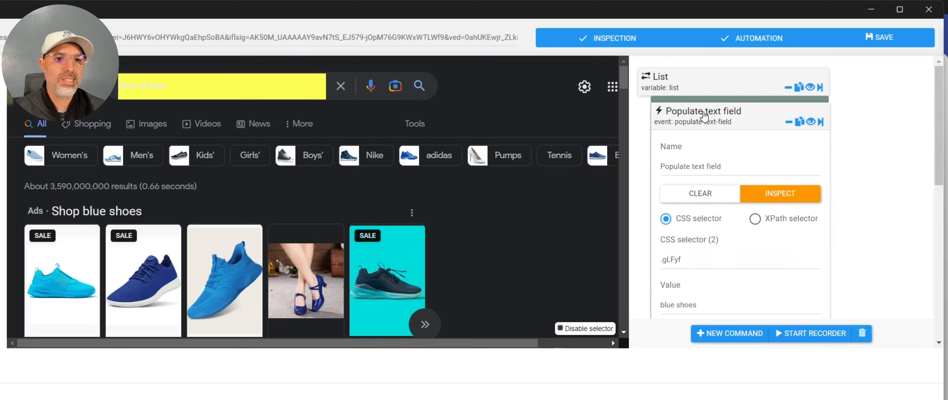
scroll(696, 273, down, 2)
click(678, 239)
drag(707, 244, 657, 243)
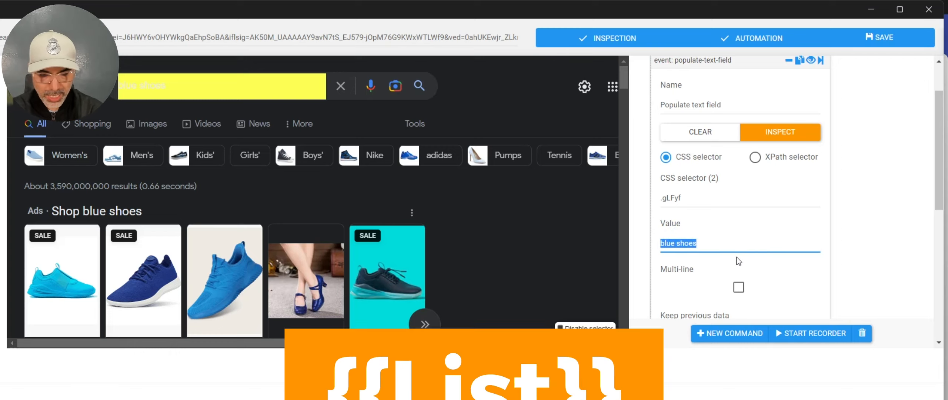
text({{)
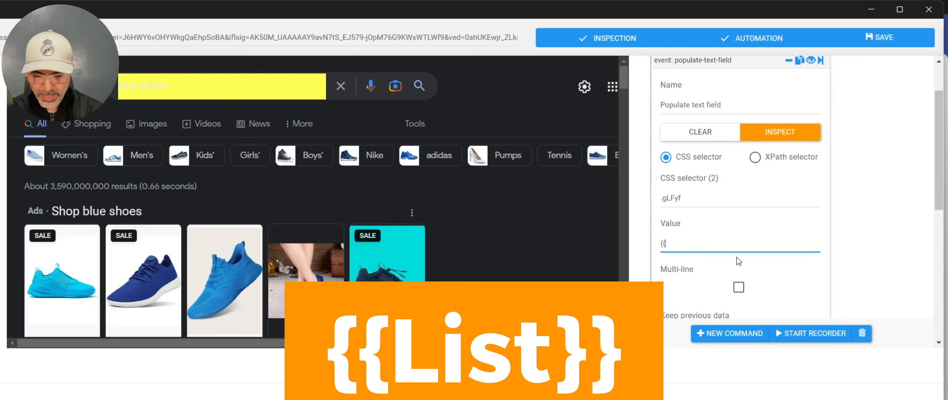
text(List)
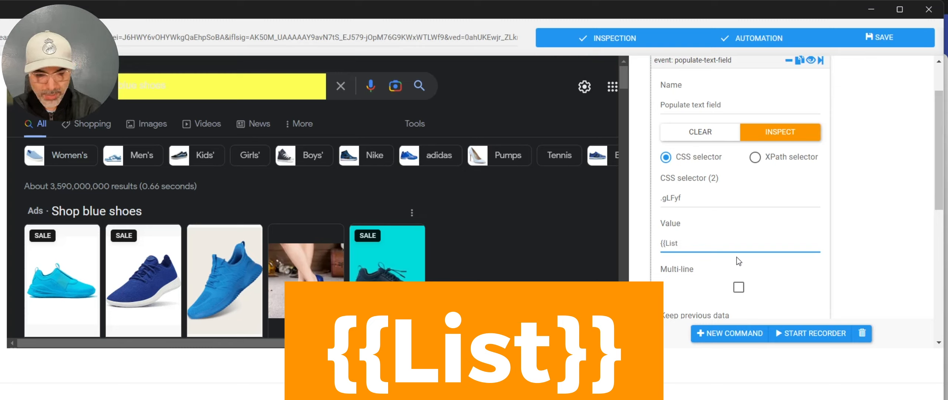
text(}})
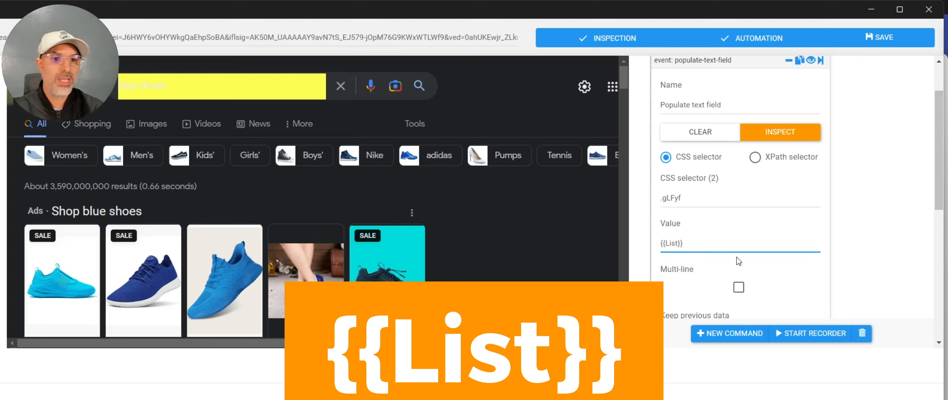
scroll(714, 255, up, 2)
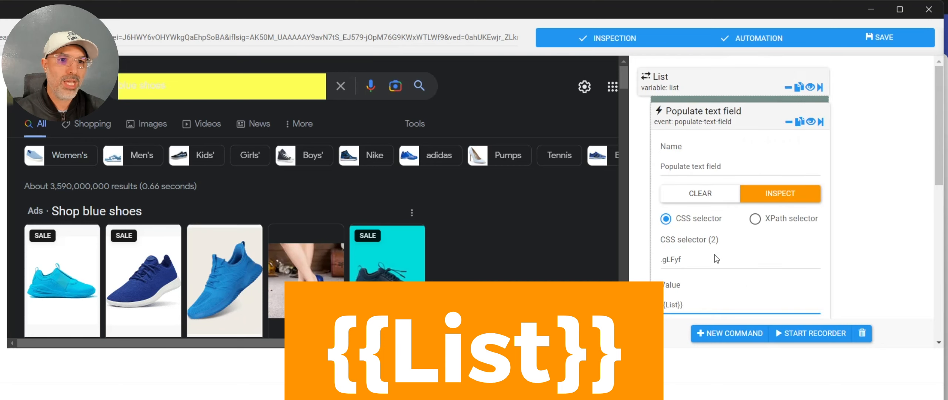
click(711, 120)
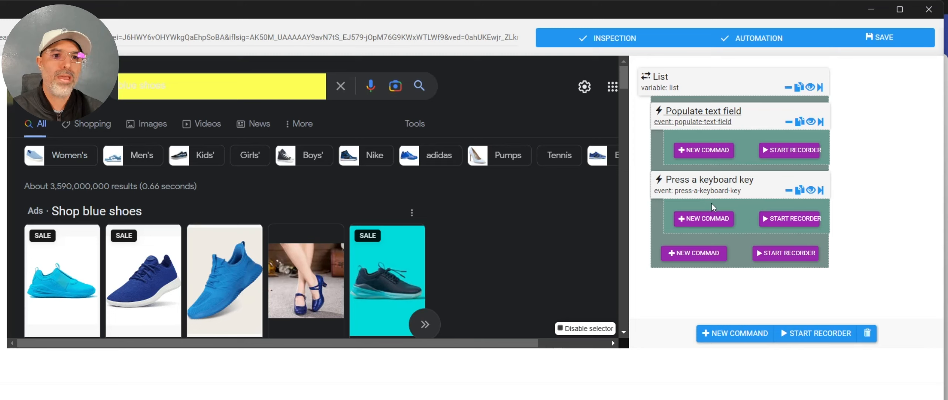
Add a Go to URL action inside List and move it above the Populate text field command
click(691, 253)
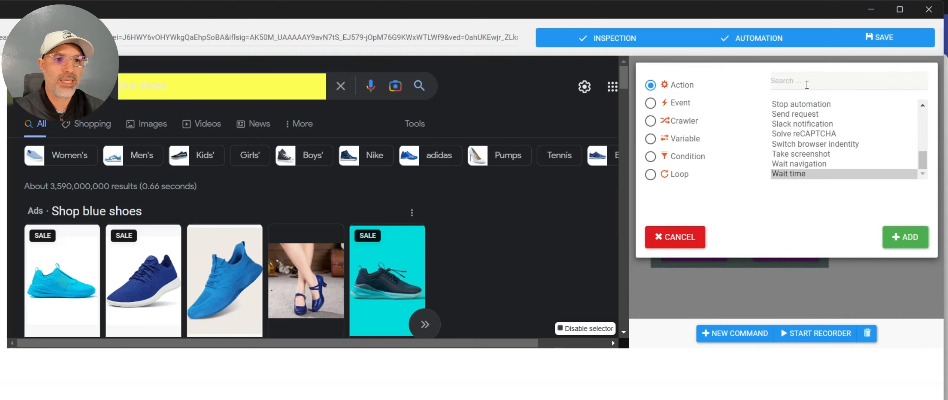
click(806, 84)
text(go to)
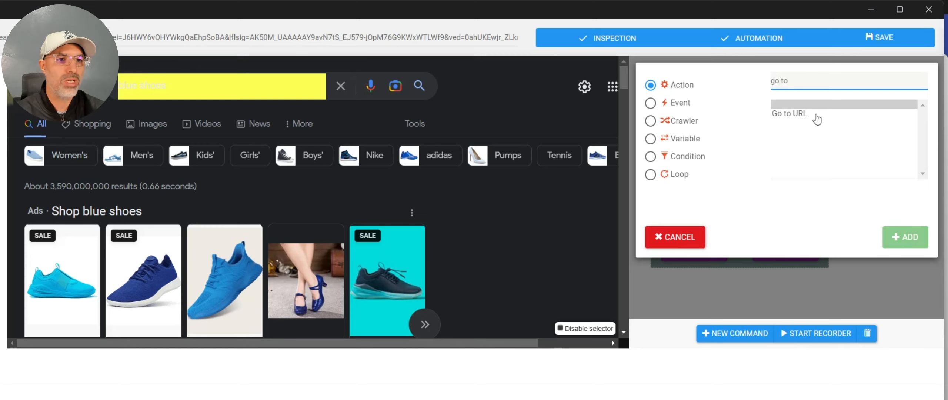
click(816, 113)
click(896, 237)
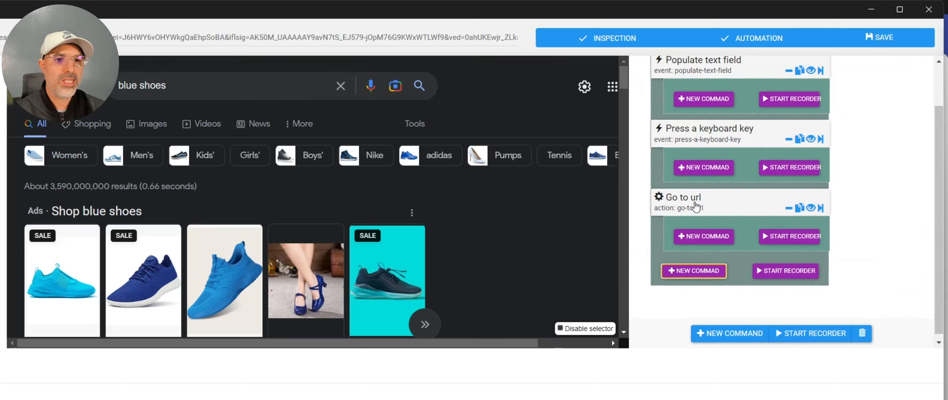
drag(688, 248, 698, 121)
click(699, 120)
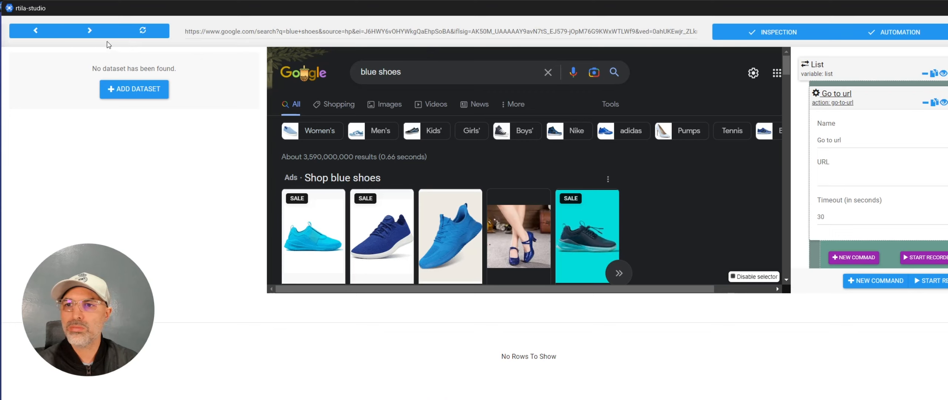
click(34, 33)
drag(260, 31, 165, 27)
key(ctrl+c)
click(833, 175)
key(ctrl+v)
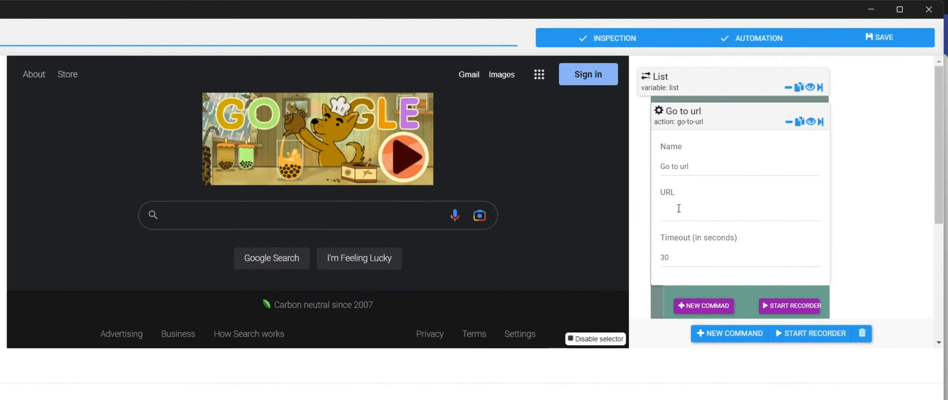
key(BackSpace)
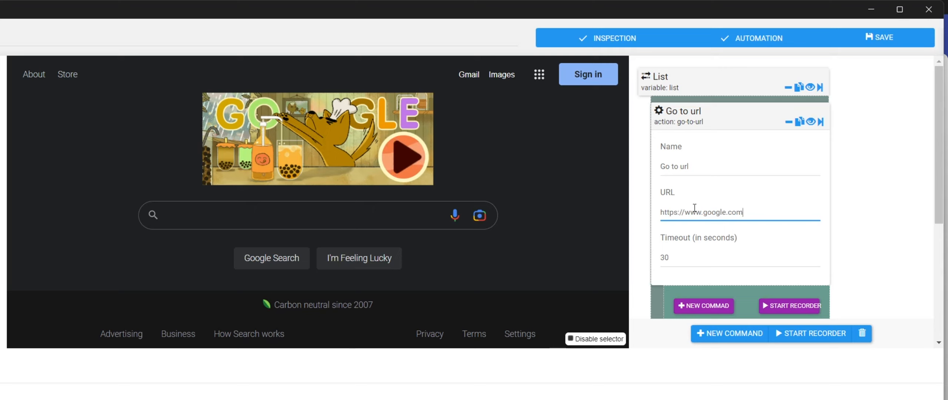
click(689, 118)
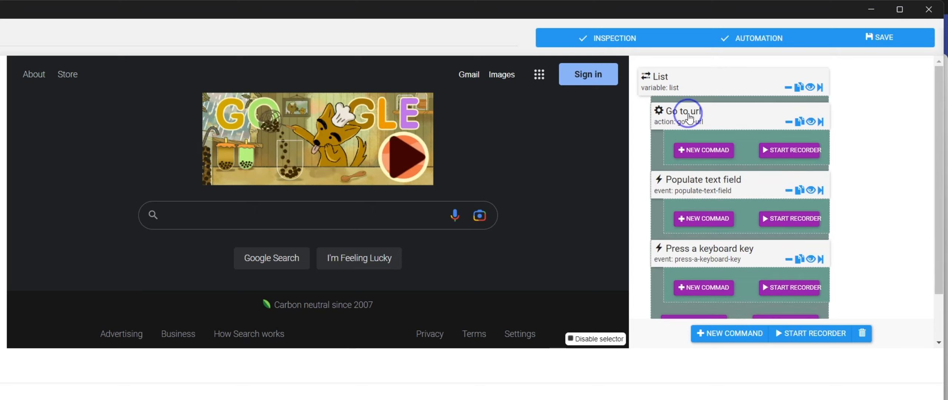
click(888, 41)
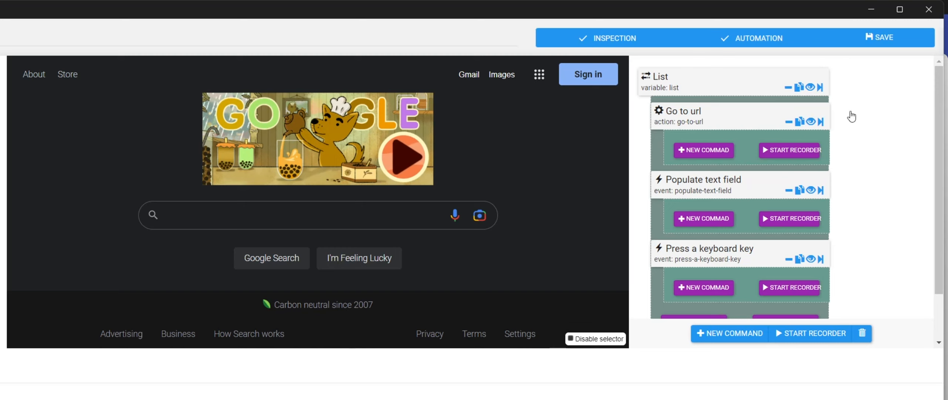
Add a Wait time action inside List after the Press a keyboard key command, with a minimum wait time of 3
scroll(773, 218, down, 1)
click(717, 269)
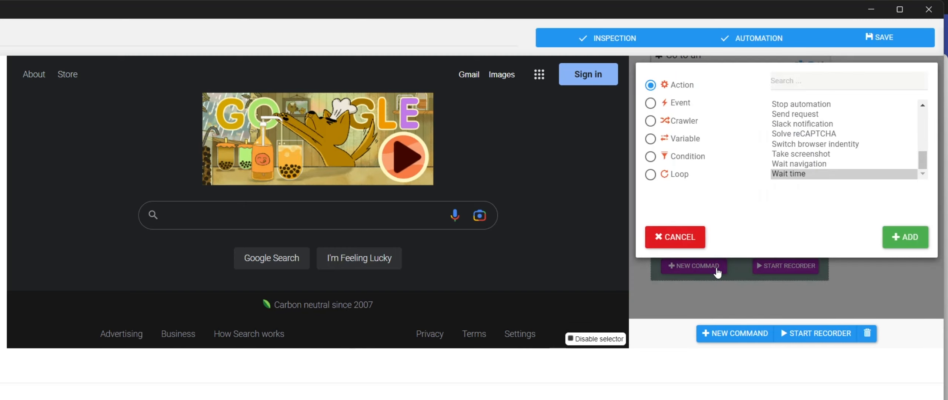
click(885, 241)
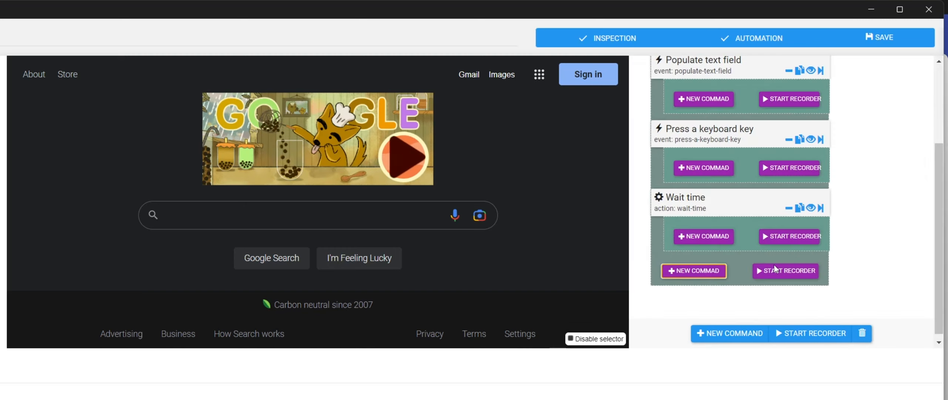
click(699, 210)
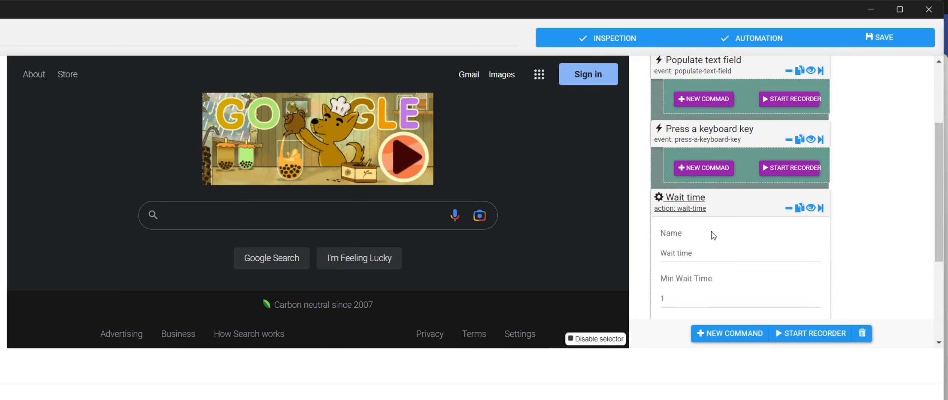
scroll(711, 231, down, 1)
drag(685, 238, 641, 237)
text(3)
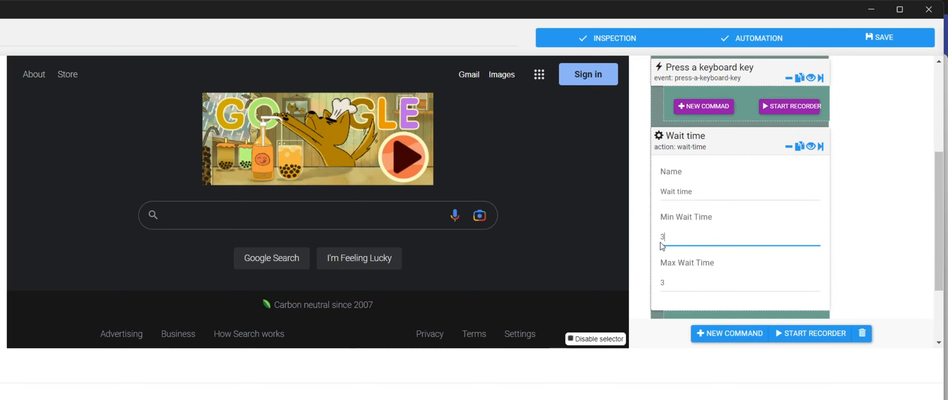
click(701, 147)
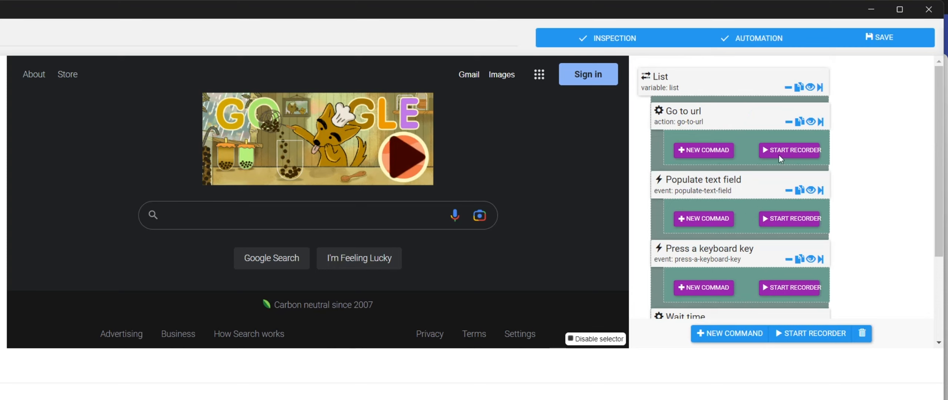
Save the automation and close its editor window to return to the project list
click(873, 42)
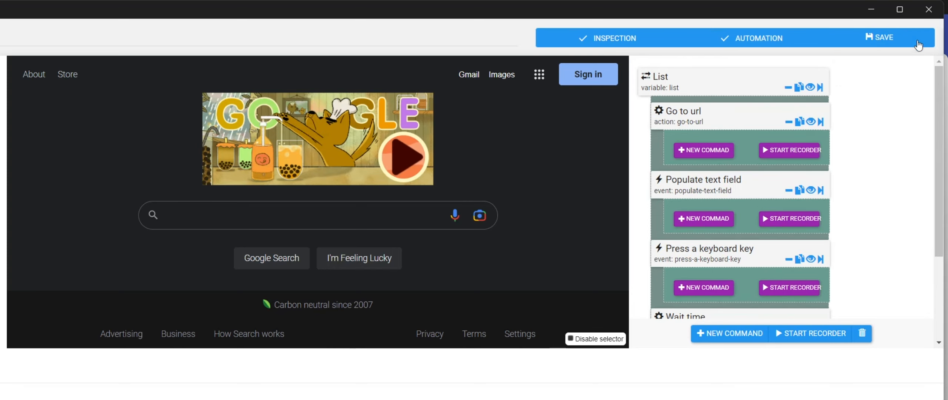
click(928, 9)
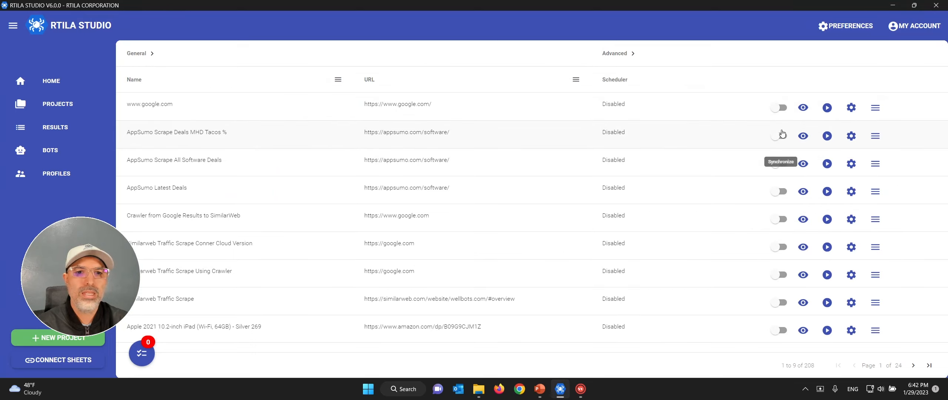
click(826, 107)
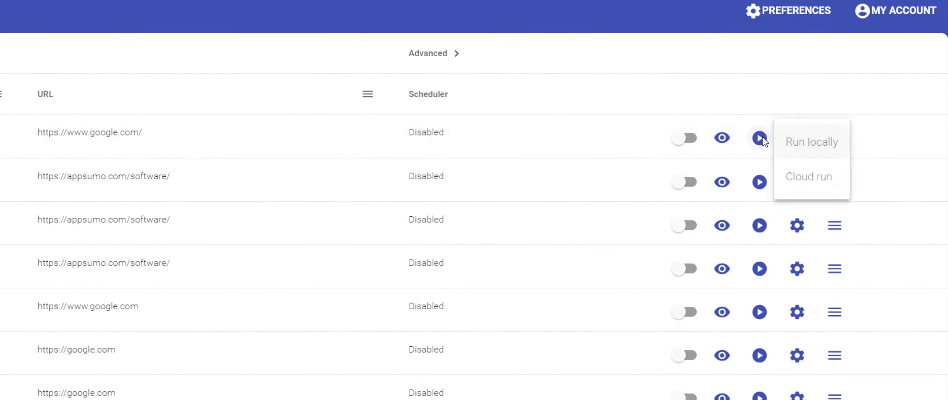
click(794, 144)
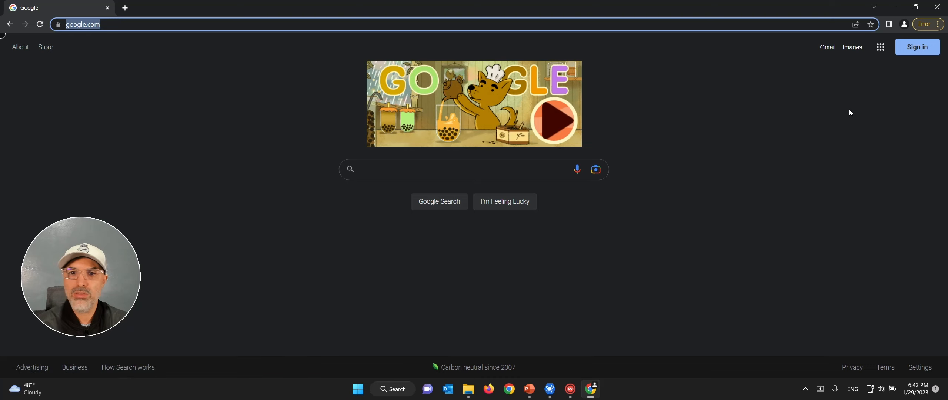
text(blue shoes)
key(Return)
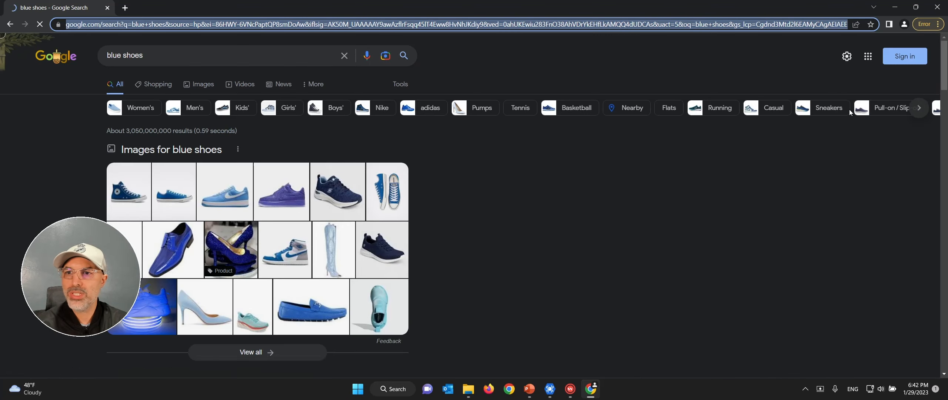
text(google.com)
key(Return)
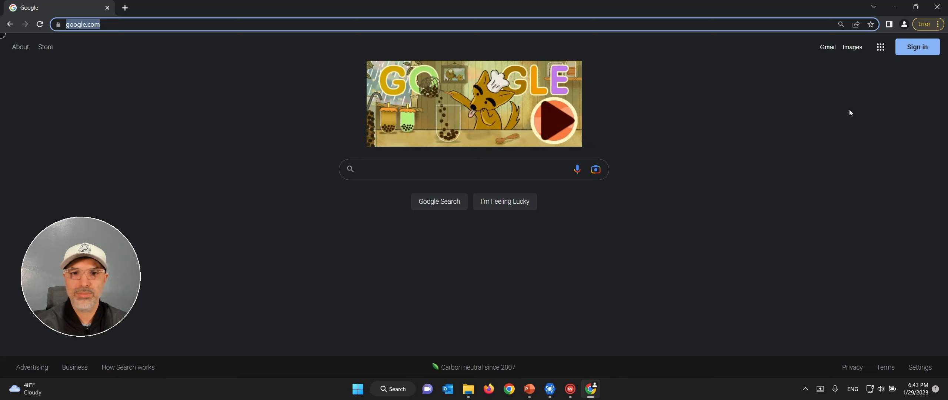
Check the running project's progress in the RTILA Studio project queue, watch the browser run, and close the queue
click(550, 389)
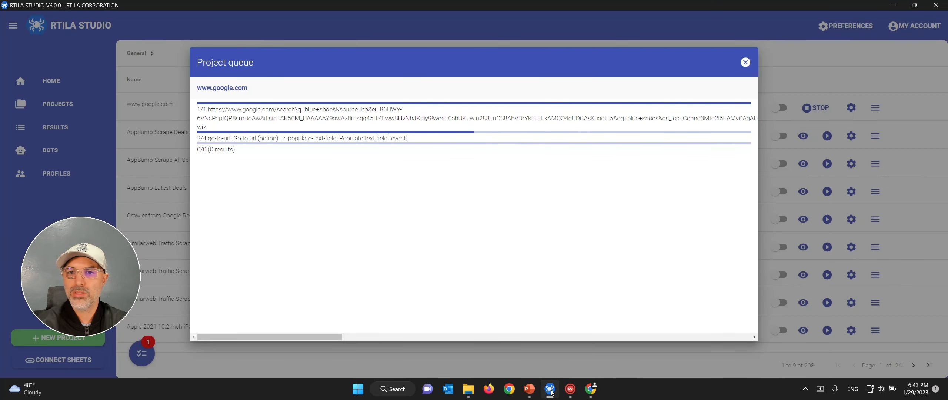
click(591, 390)
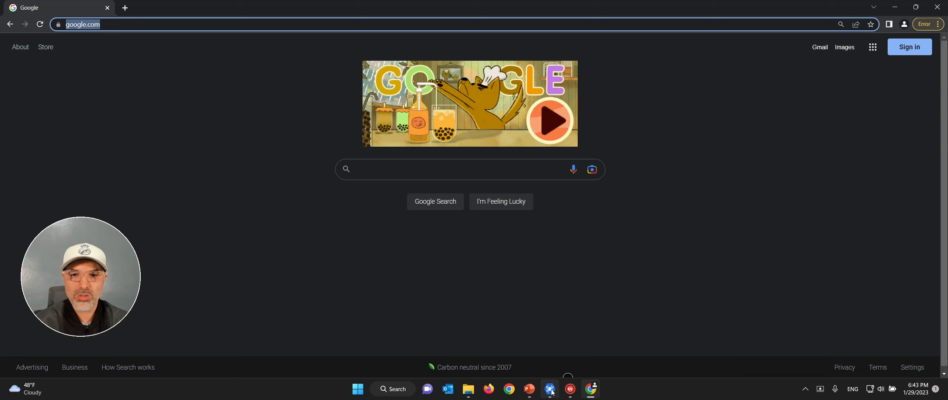
mouse_move(552, 392)
click(550, 338)
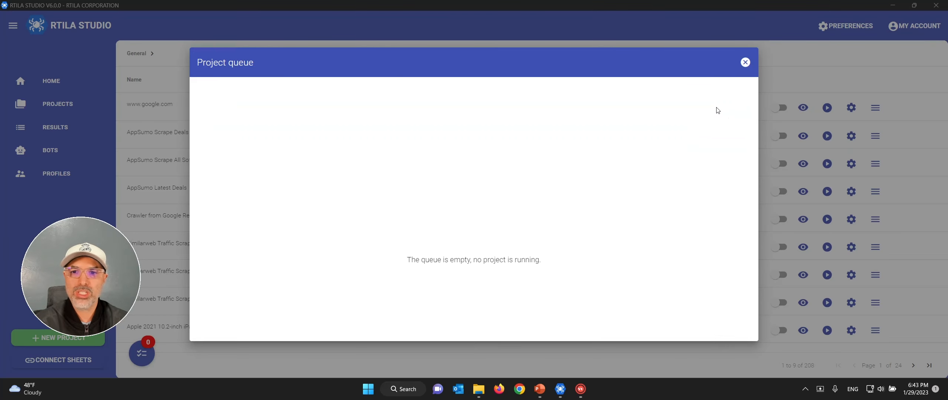
click(744, 62)
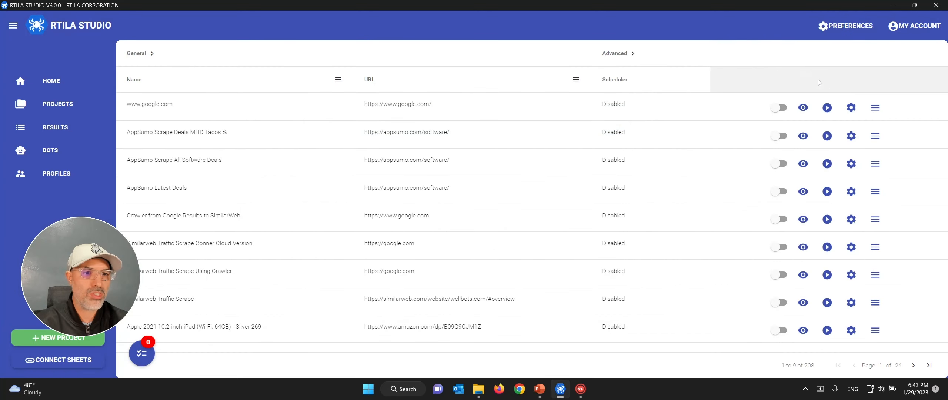
click(804, 110)
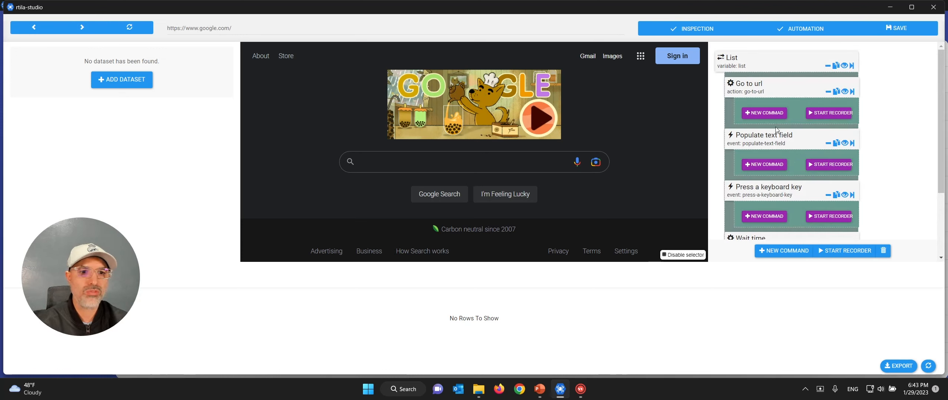
scroll(786, 144, down, 1)
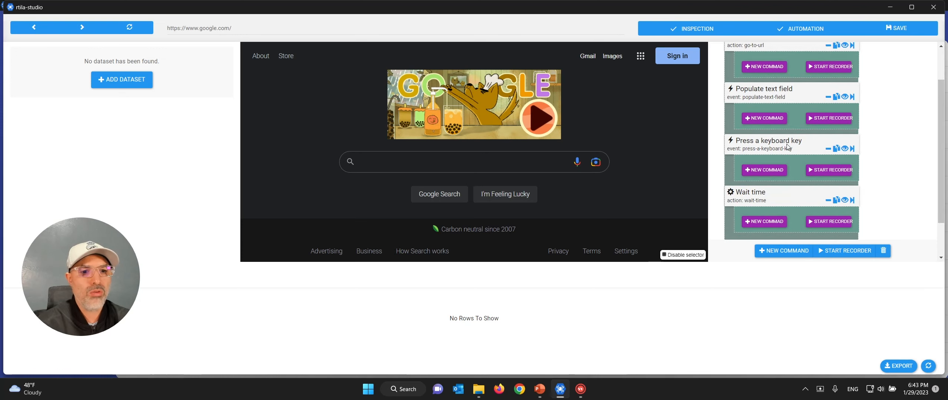
scroll(786, 145, up, 1)
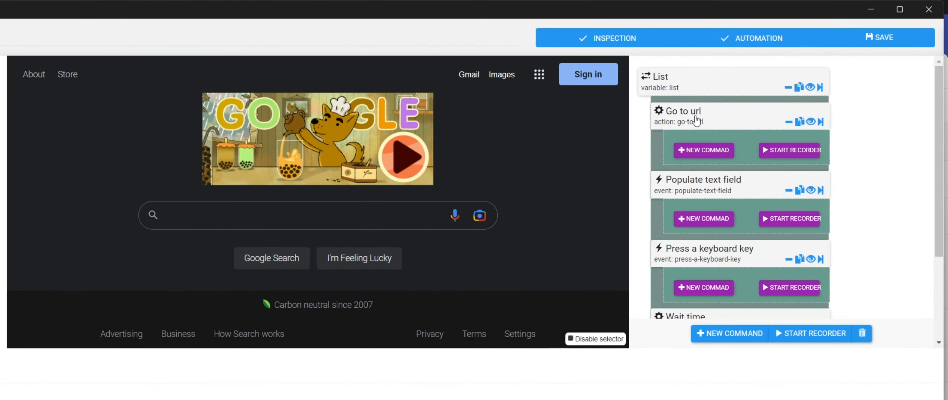
click(757, 88)
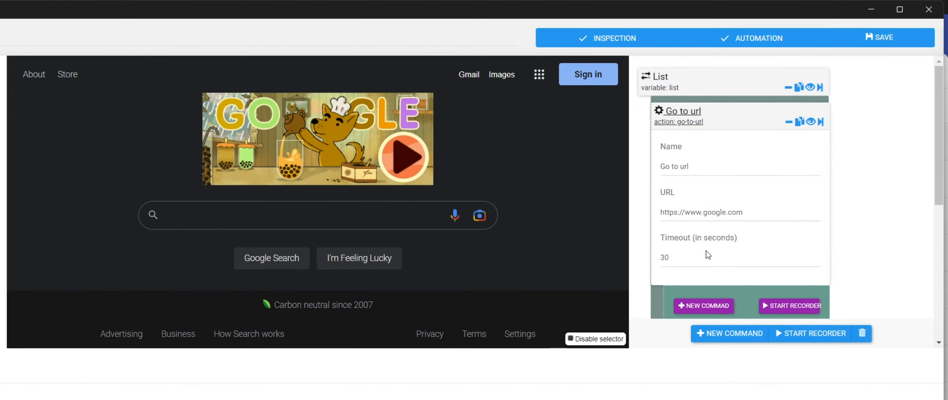
double_click(702, 262)
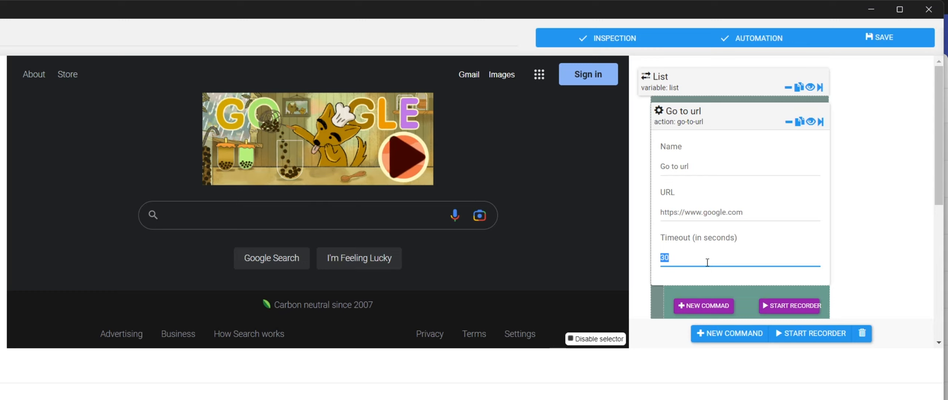
text(10)
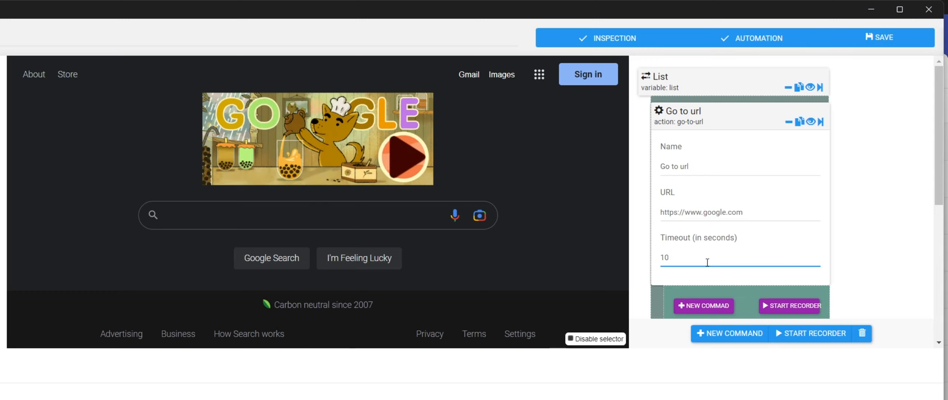
click(693, 122)
click(893, 45)
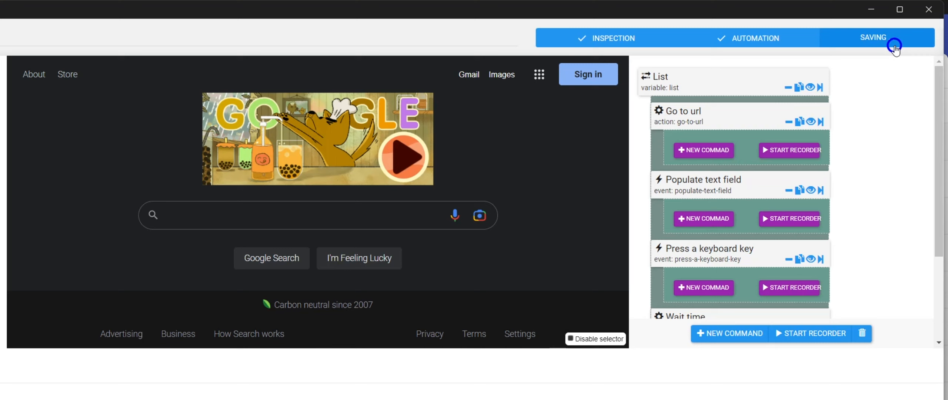
Review the settings of the Wait time command inside List and collapse them again
scroll(711, 204, down, 3)
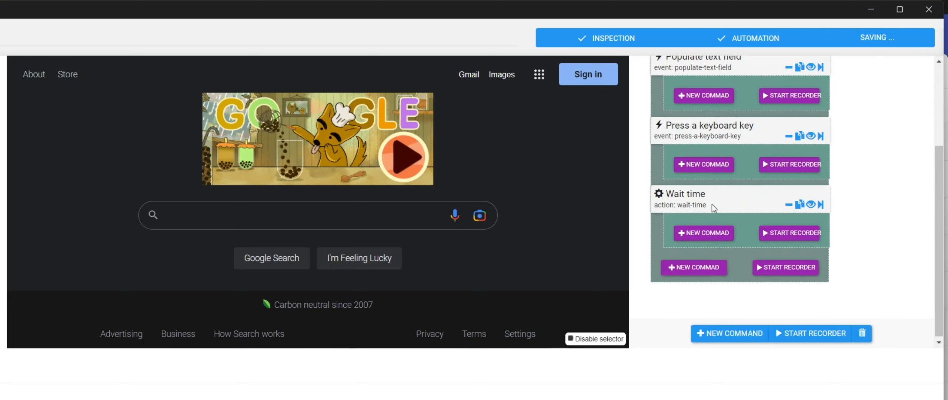
click(693, 195)
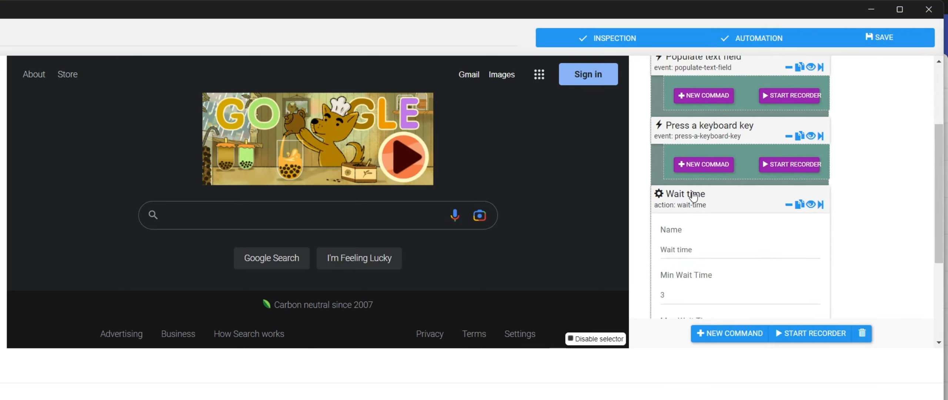
click(726, 206)
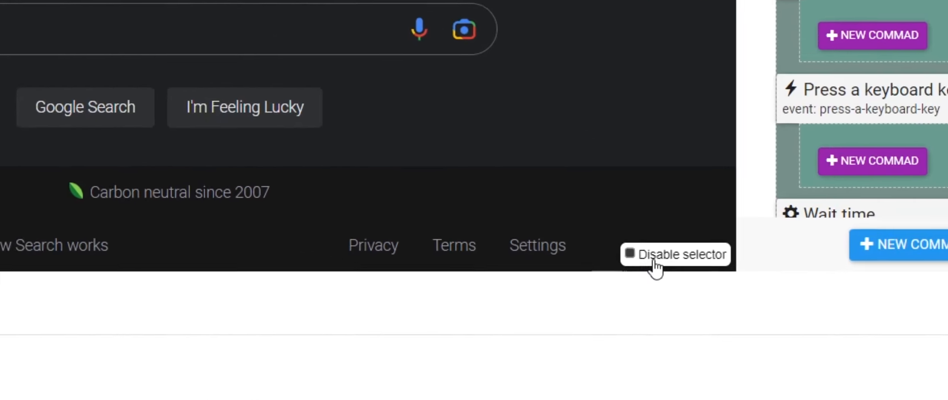
Disable the selector in the page preview and search Google for blue shoes
click(666, 255)
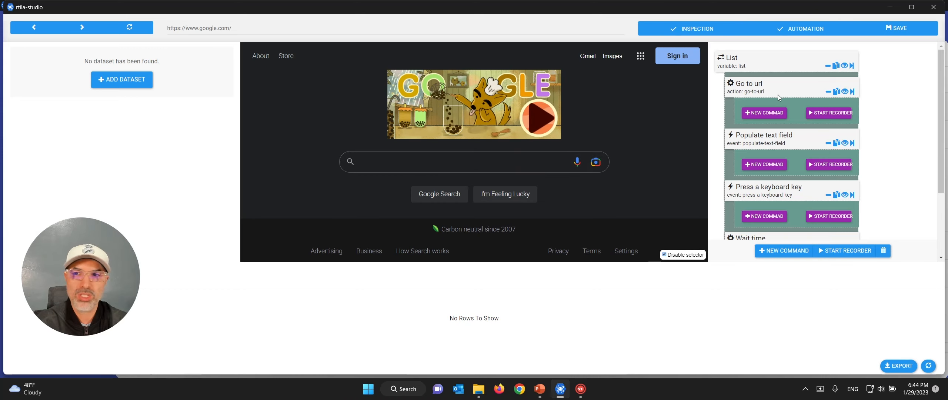
click(412, 157)
text(b)
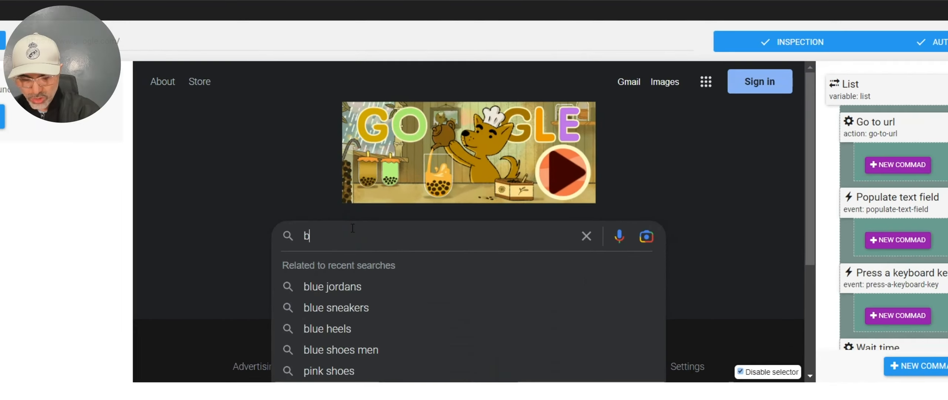
text(lue shoes)
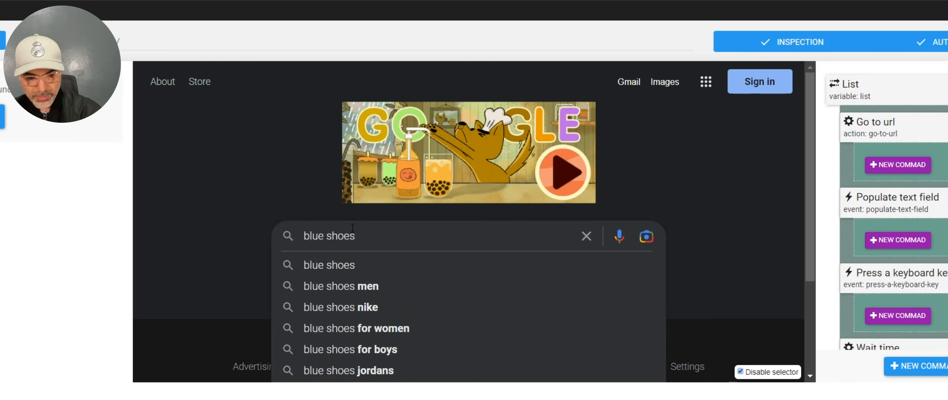
key(Escape)
key(Return)
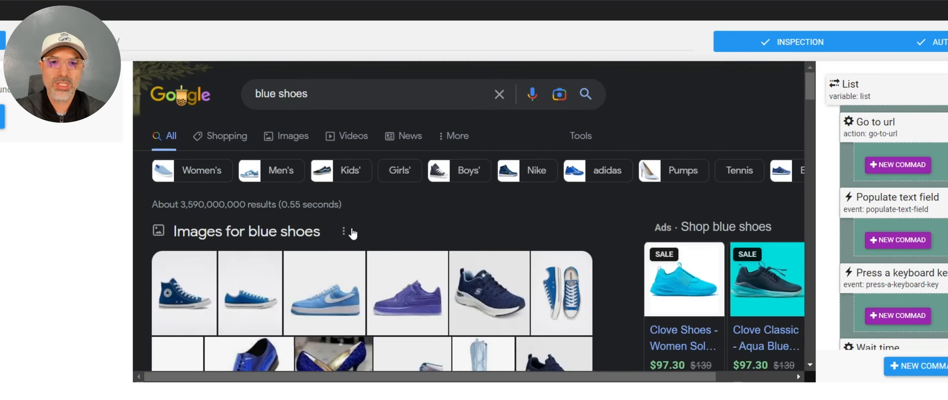
Add a dataset for the blue shoes search results and name its first property ULR
scroll(673, 171, down, 10)
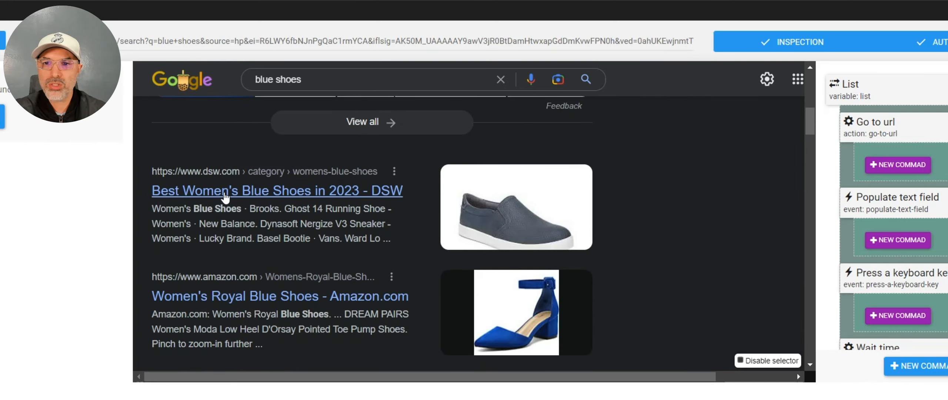
scroll(243, 300, down, 10)
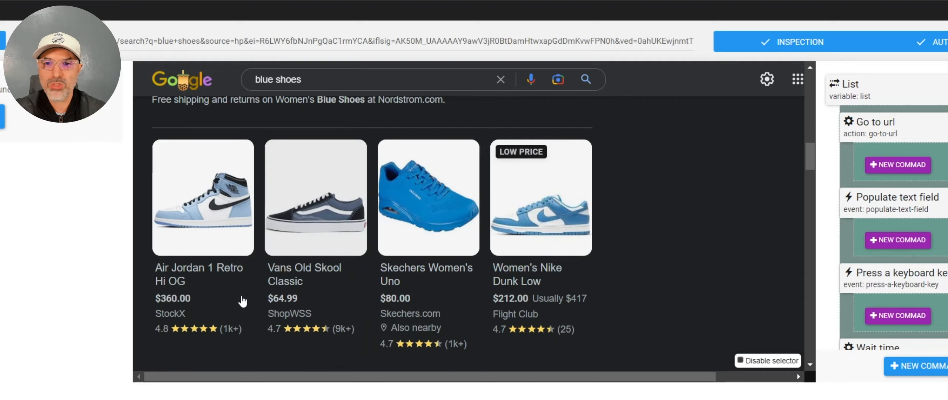
scroll(444, 296, down, 5)
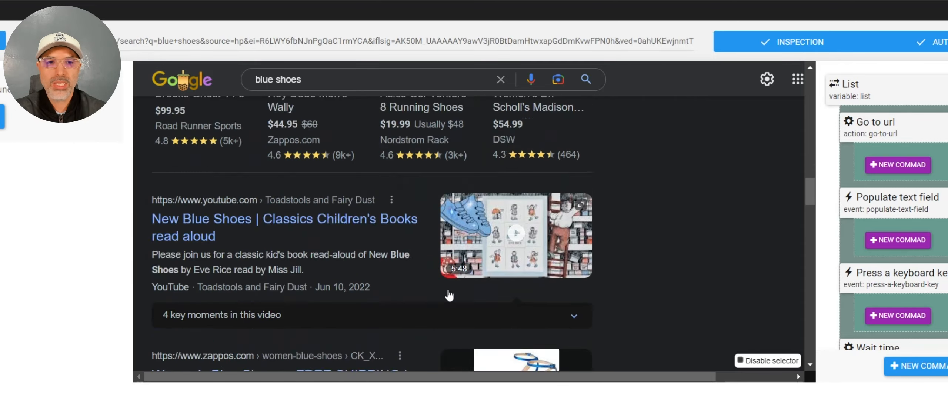
scroll(448, 295, up, 15)
scroll(448, 295, down, 5)
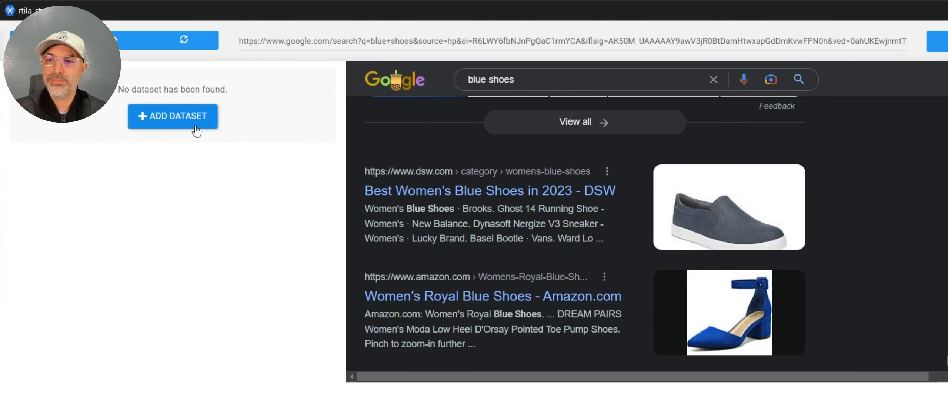
click(74, 121)
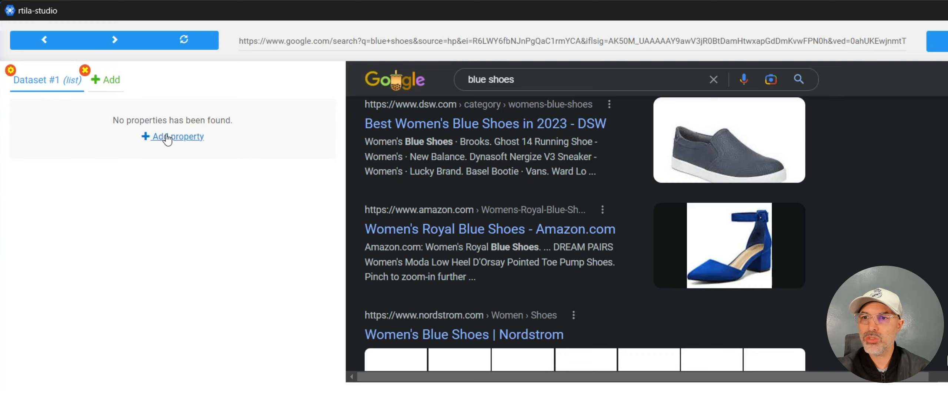
click(168, 137)
drag(50, 177, 5, 174)
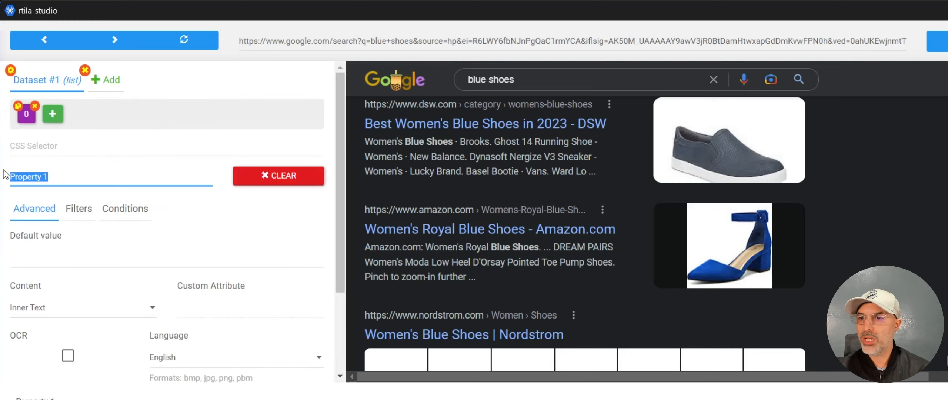
text(ULR)
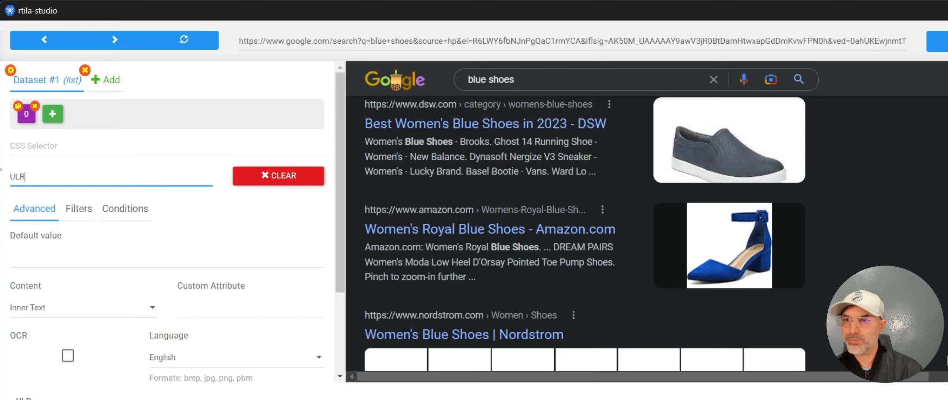
Pick the DSW result title as the ULR property's element and extend its CSS selector to .DKV0Md > a
click(26, 150)
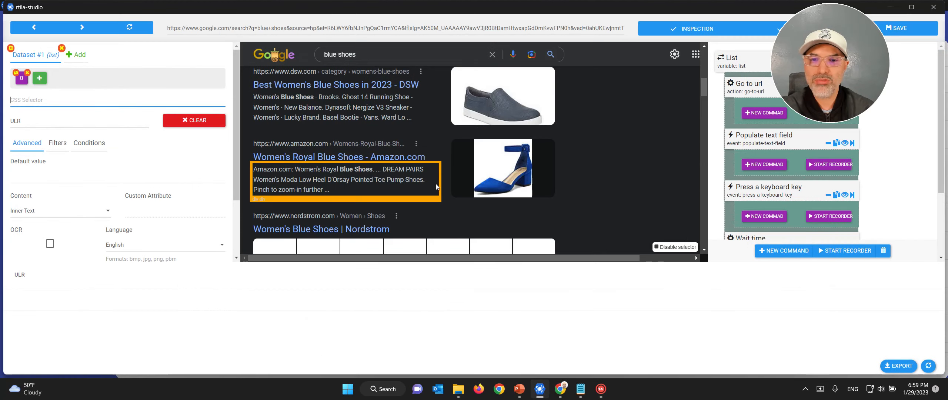
scroll(630, 255, up, 1)
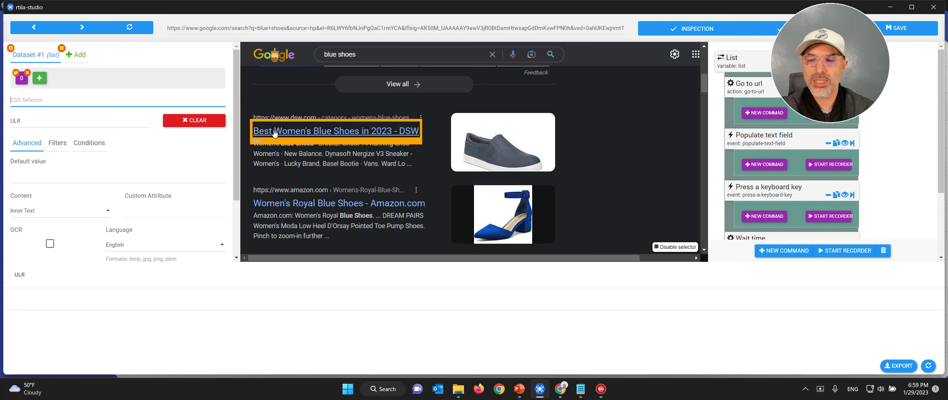
click(274, 133)
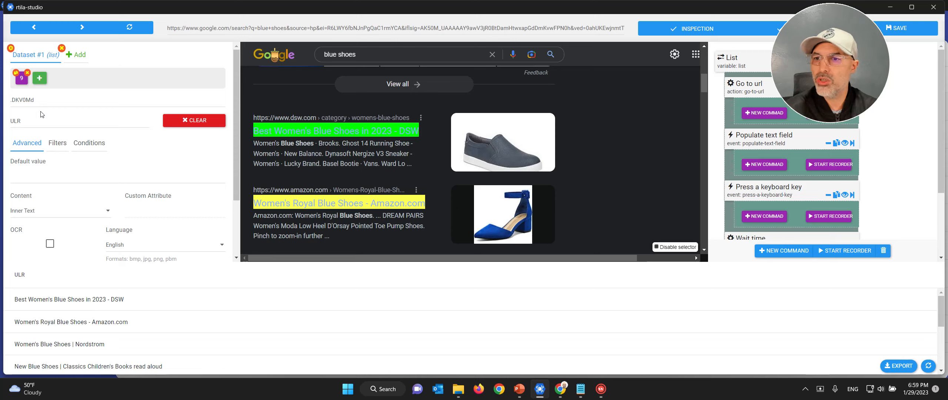
click(44, 103)
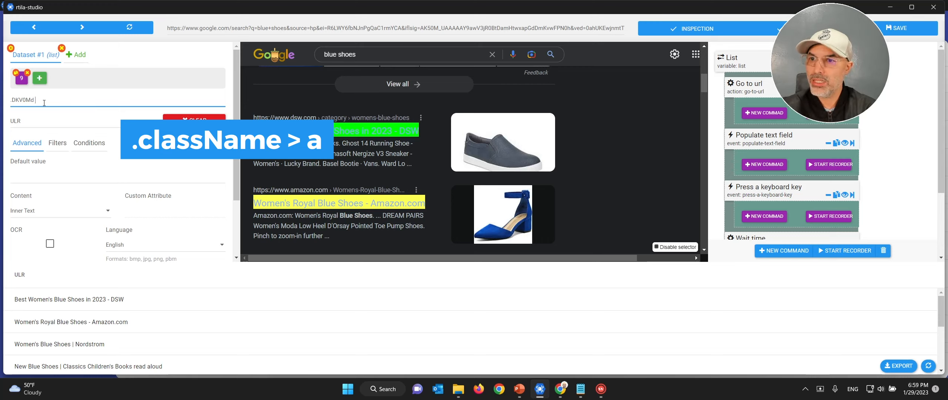
text(> a)
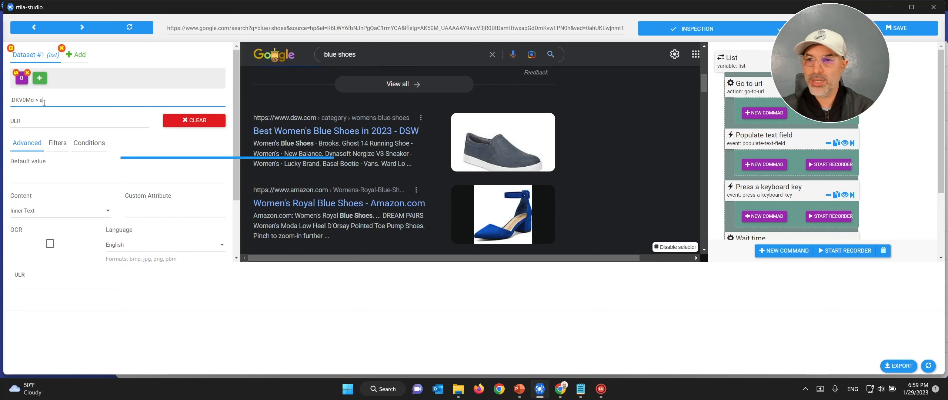
Set the ULR property's content to Link (href) and clear its CSS selector
click(54, 211)
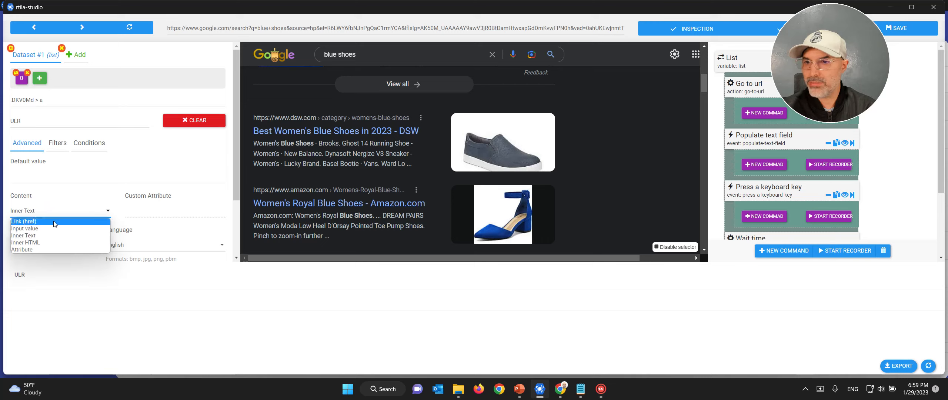
click(53, 221)
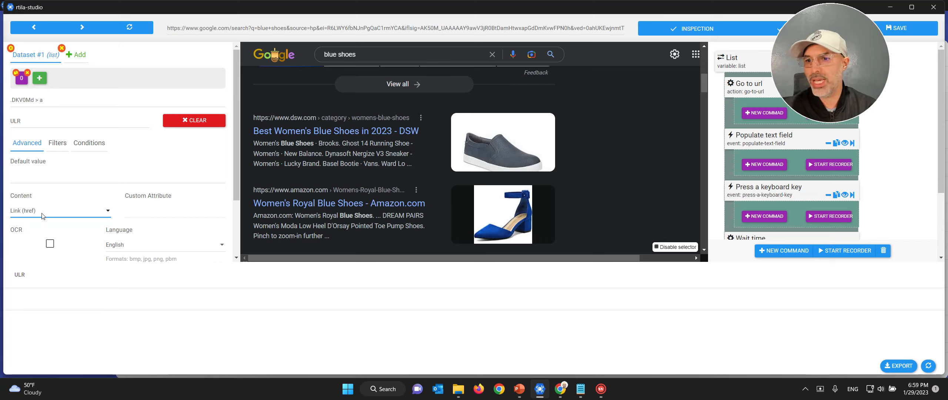
drag(48, 105, 10, 103)
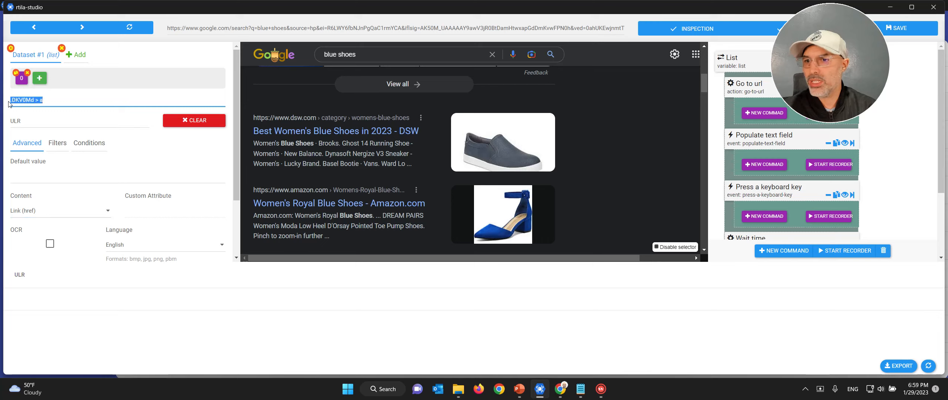
key(BackSpace)
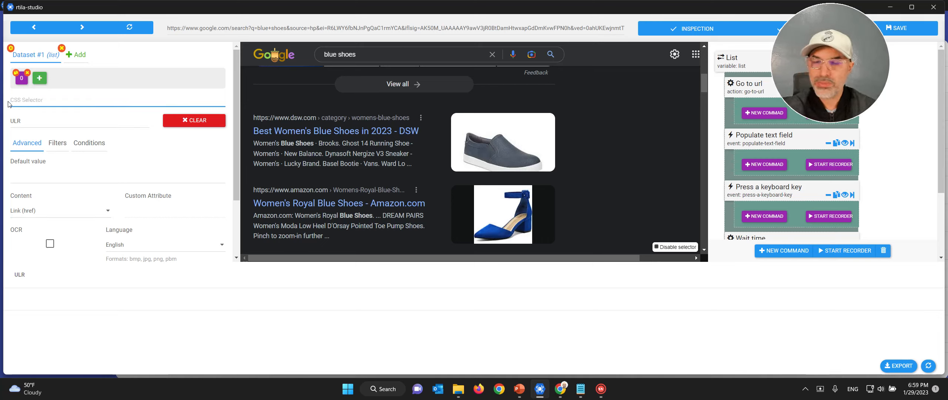
Try the DSW result's web address line as the ULR element with the selector .tjvcx > a, and clear the selector again
click(277, 118)
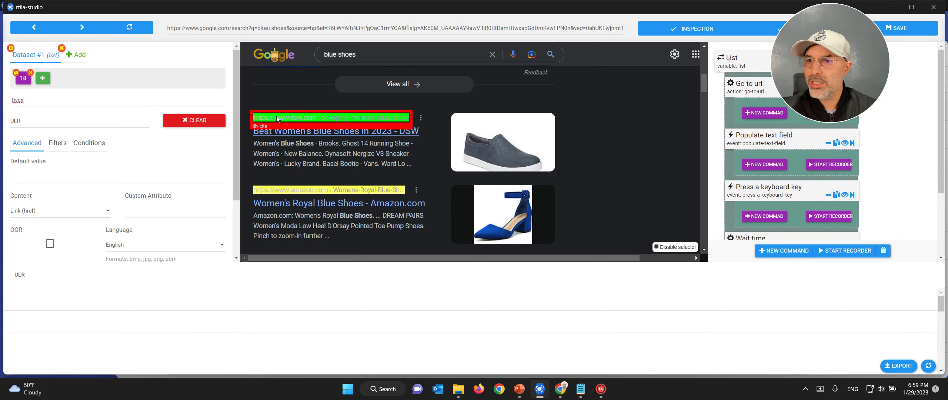
click(51, 98)
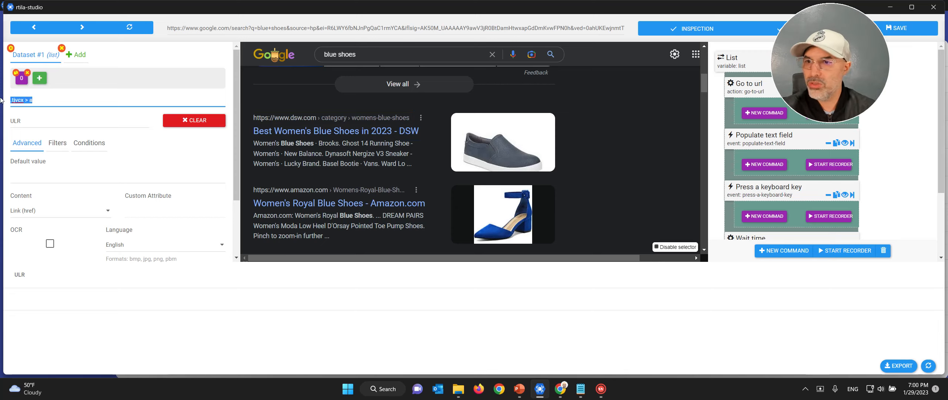
key(BackSpace)
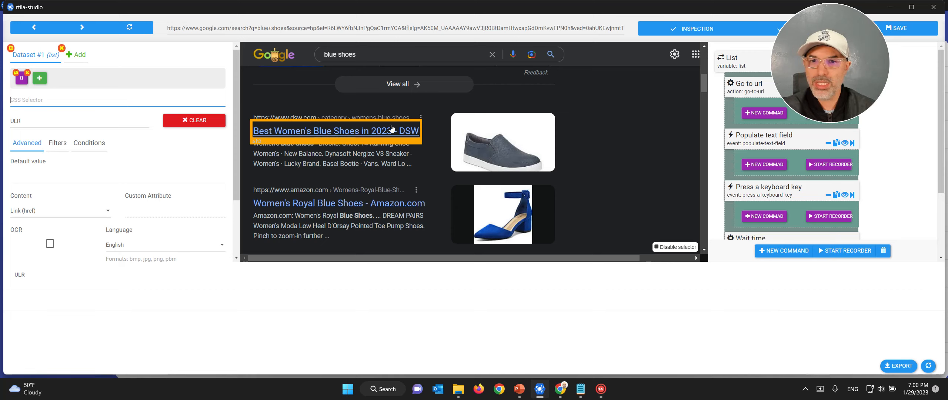
Pick the whole DSW result heading block as the ULR element and extend its CSS selector to .yuRUbf > a
click(424, 132)
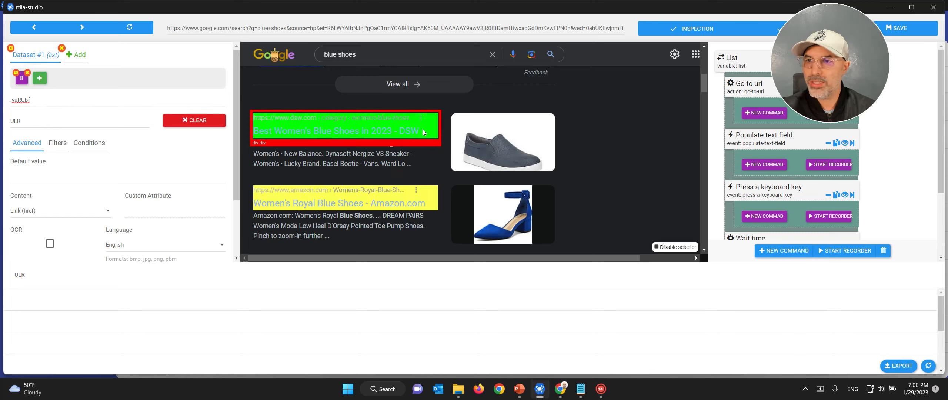
drag(13, 100, 30, 100)
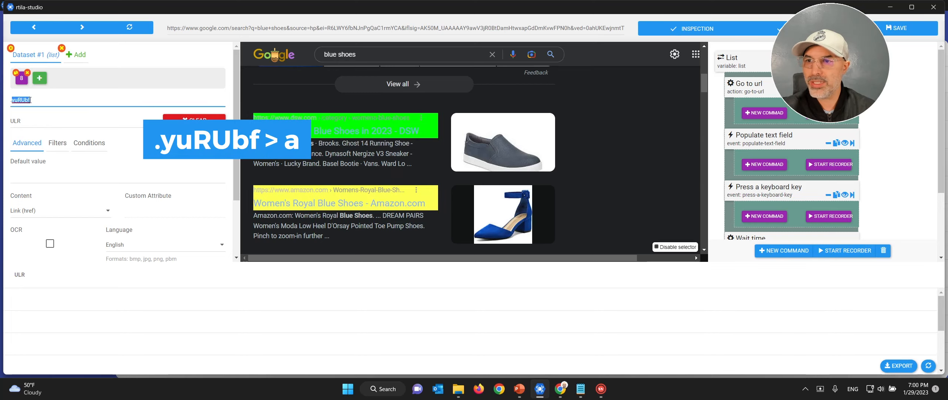
click(34, 100)
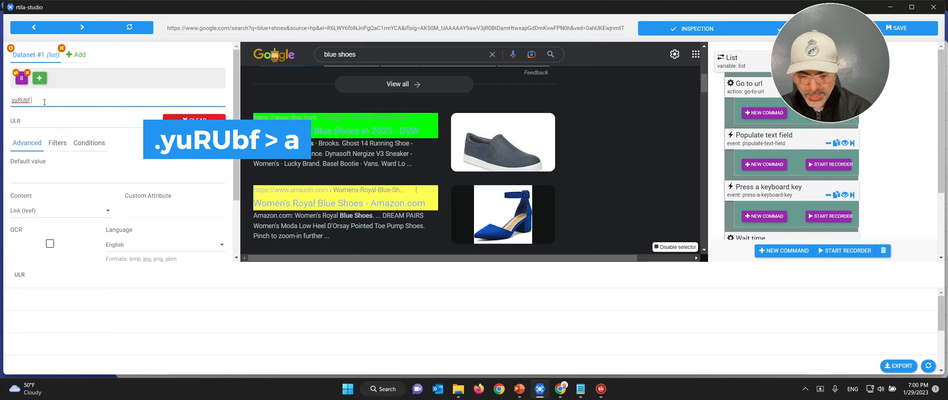
text(>)
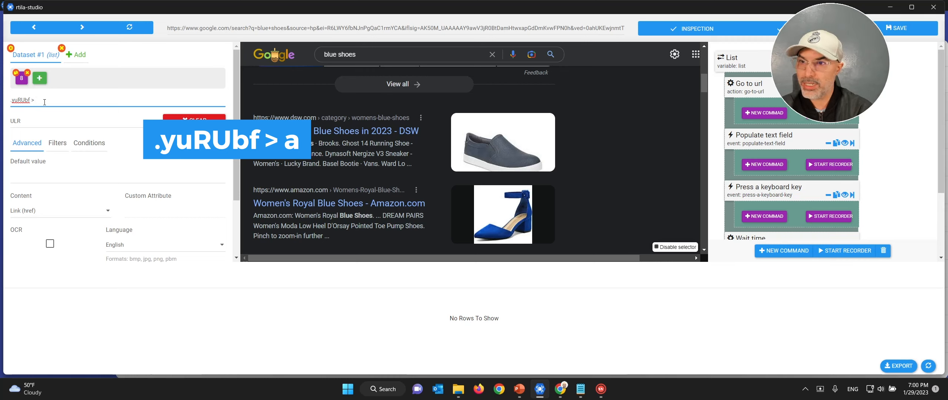
text( a)
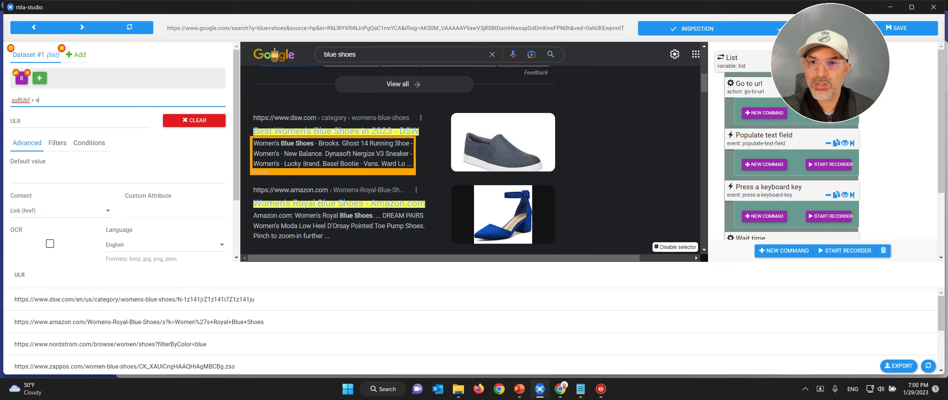
Examine which blue shoes search results in the page preview are matched by the ULR selector, loading further results
scroll(626, 168, down, 10)
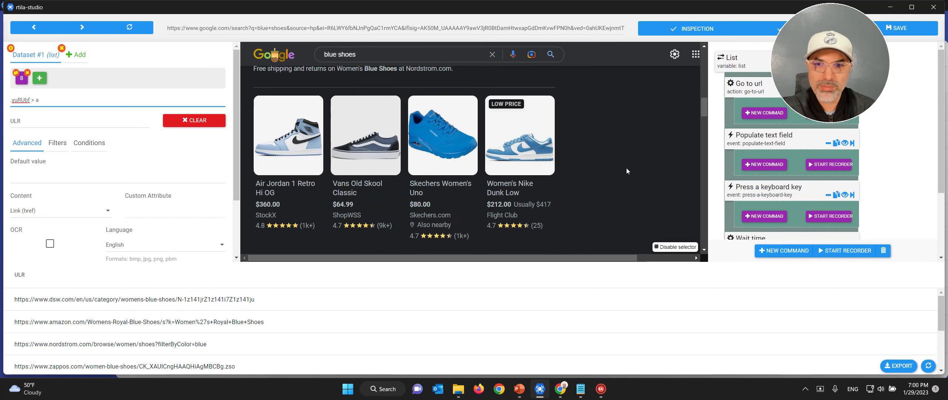
scroll(626, 171, down, 10)
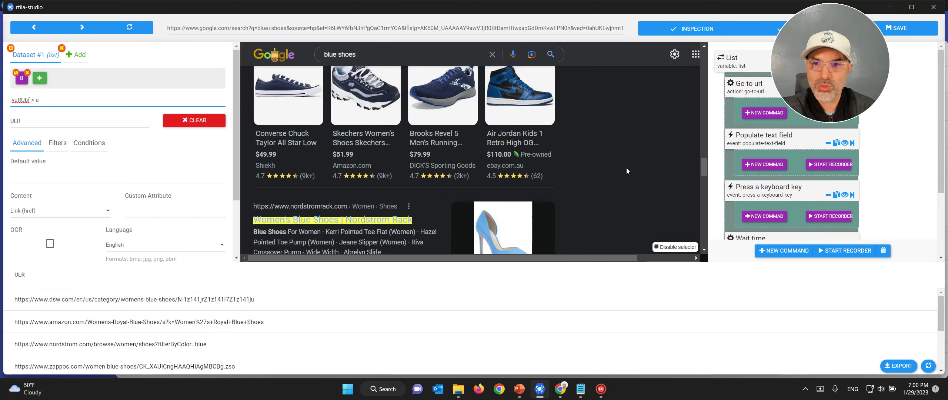
scroll(626, 171, down, 10)
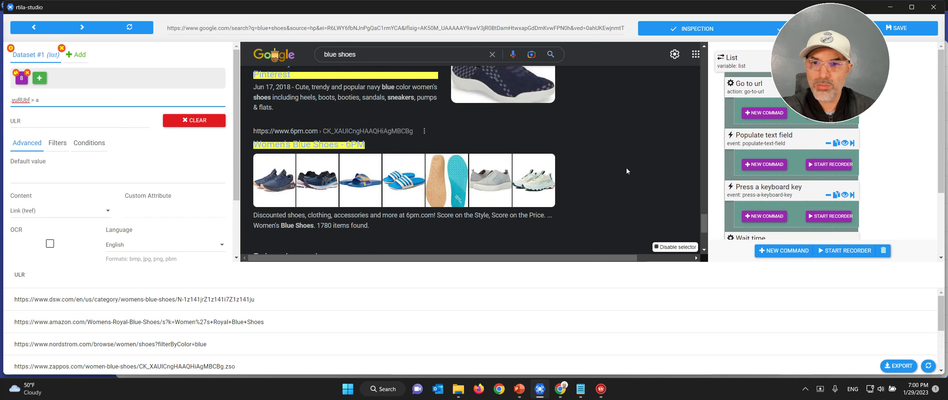
scroll(626, 171, down, 3)
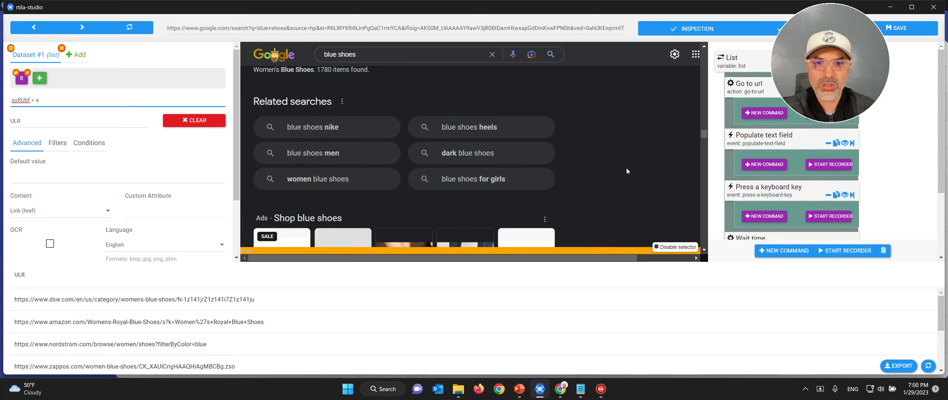
scroll(626, 170, down, 10)
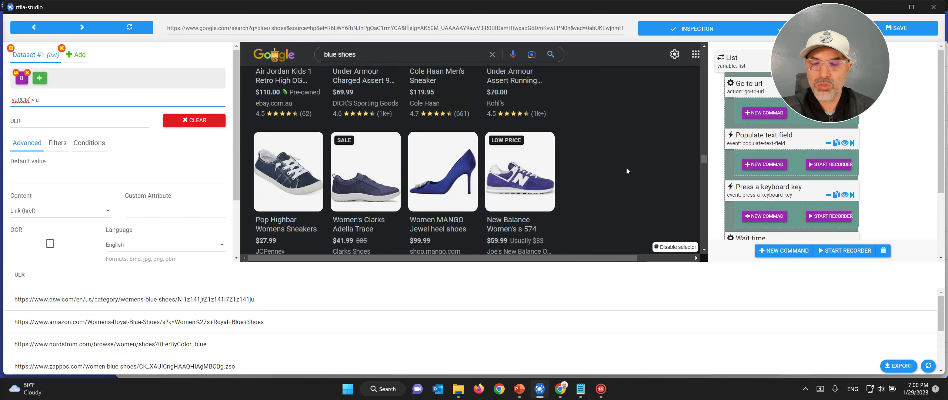
scroll(626, 171, down, 10)
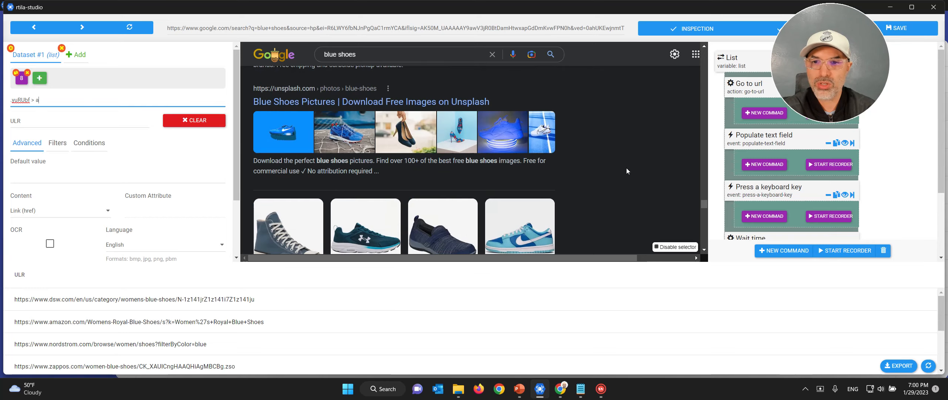
scroll(626, 171, down, 10)
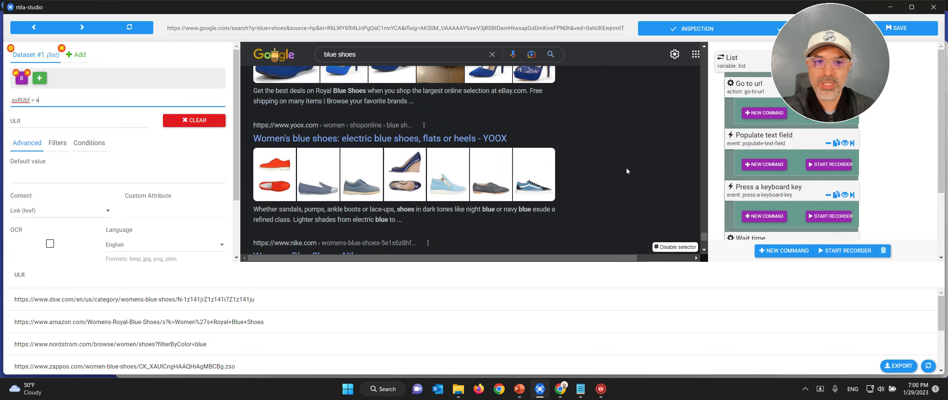
scroll(626, 171, up, 5)
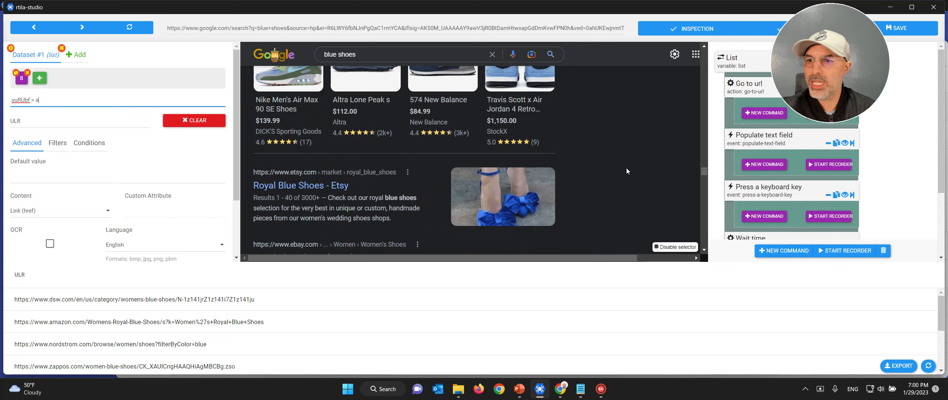
scroll(623, 188, down, 3)
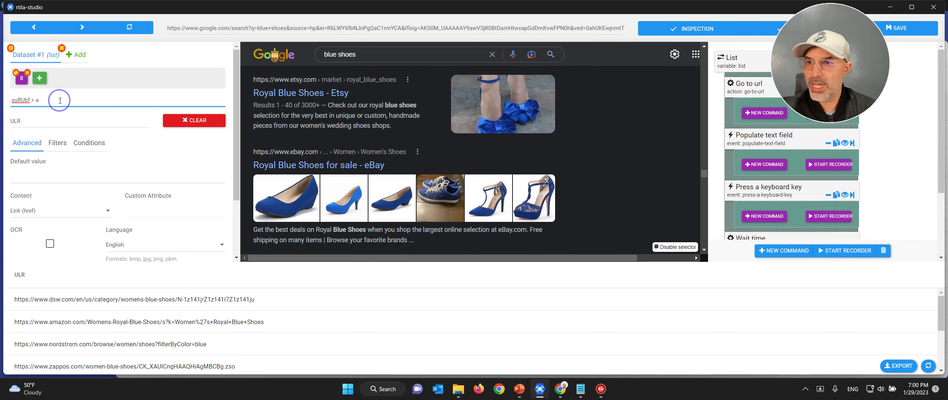
Re-enter .yuRUbf > a as the ULR property's CSS selector to refresh the matches, and look through the extracted URLs
drag(60, 100, 3, 99)
key(ctrl+c)
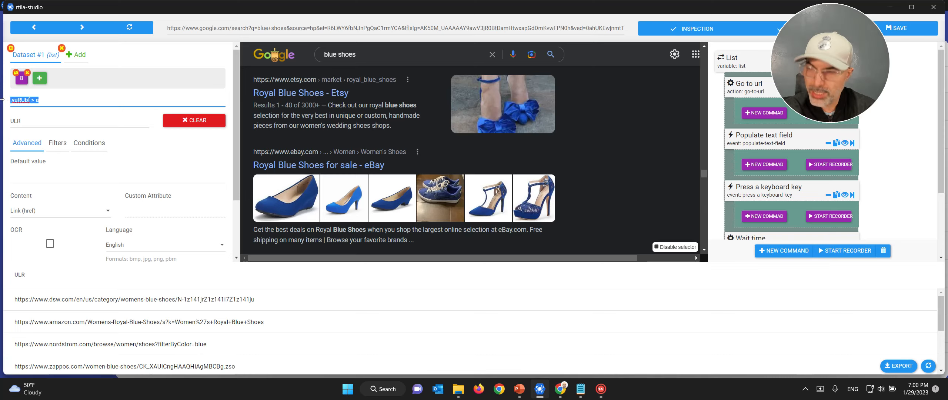
key(BackSpace)
click(23, 101)
key(ctrl+v)
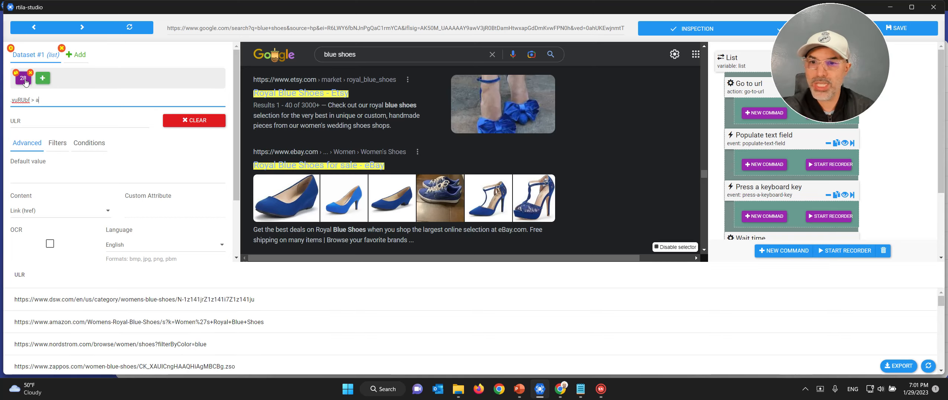
scroll(431, 324, down, 15)
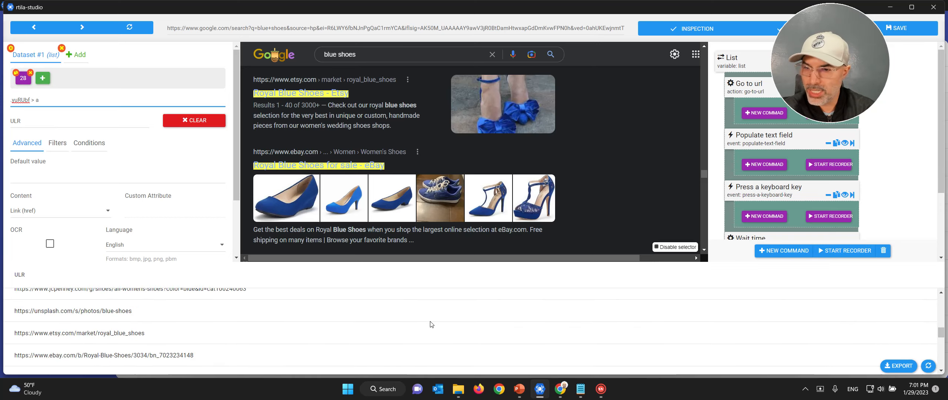
scroll(430, 324, down, 2)
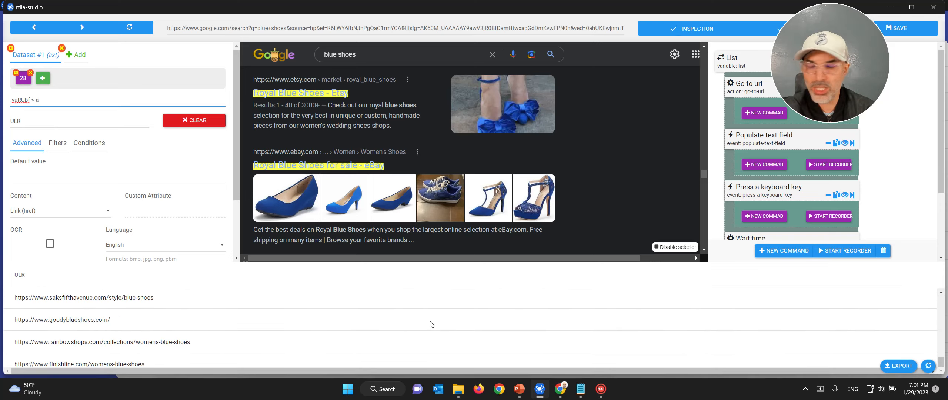
scroll(430, 324, up, 15)
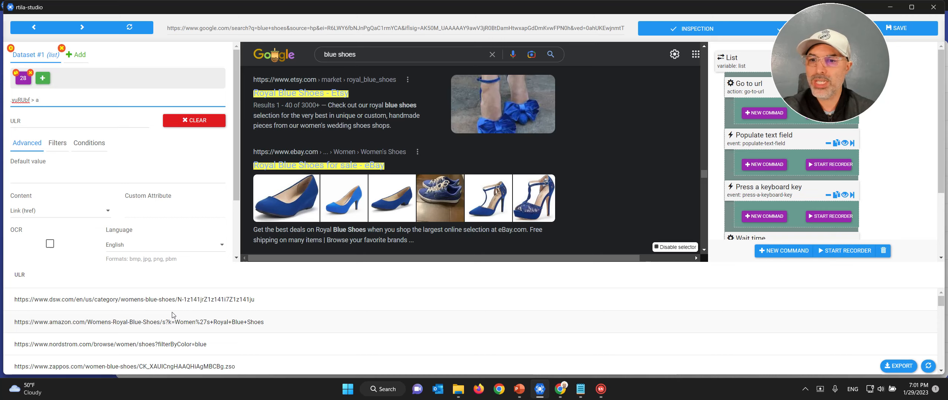
drag(793, 82, 854, 317)
click(888, 34)
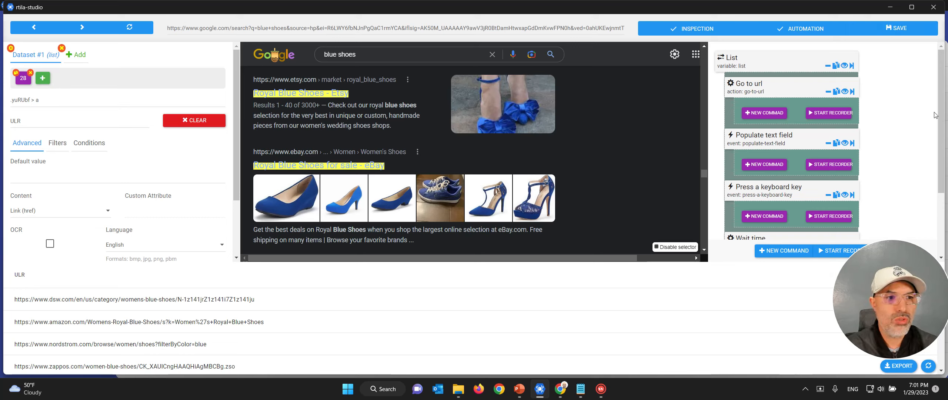
Review the search terms in the List variable, collapse its settings and look over the commands inside it
click(737, 61)
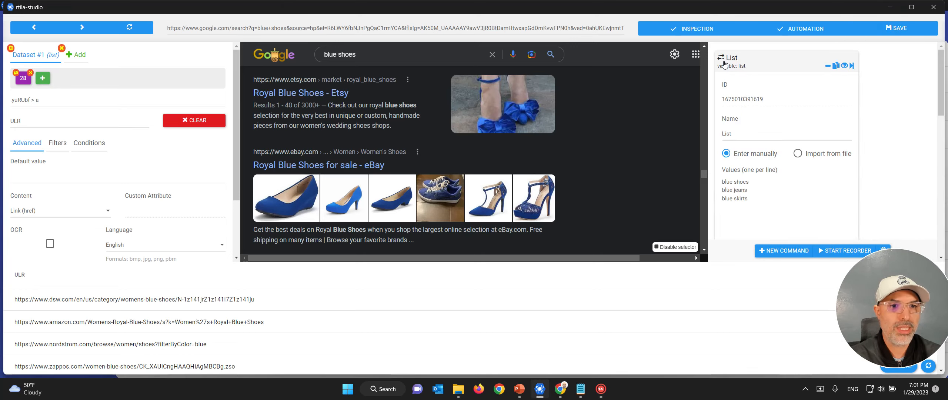
click(732, 61)
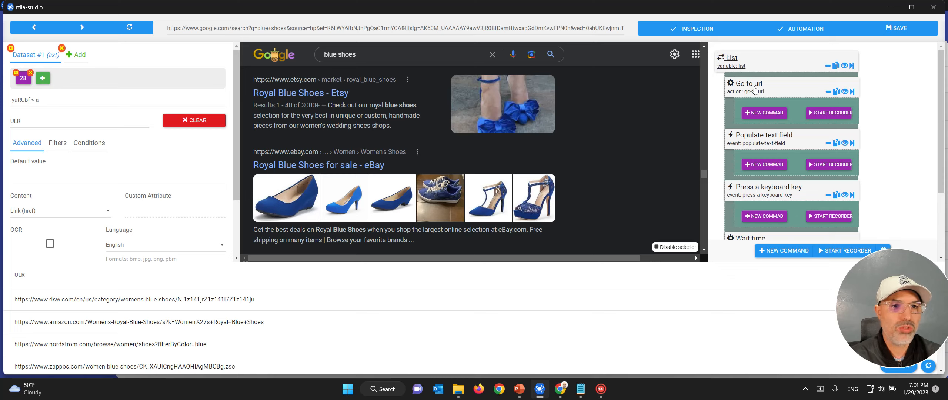
scroll(762, 89, down, 1)
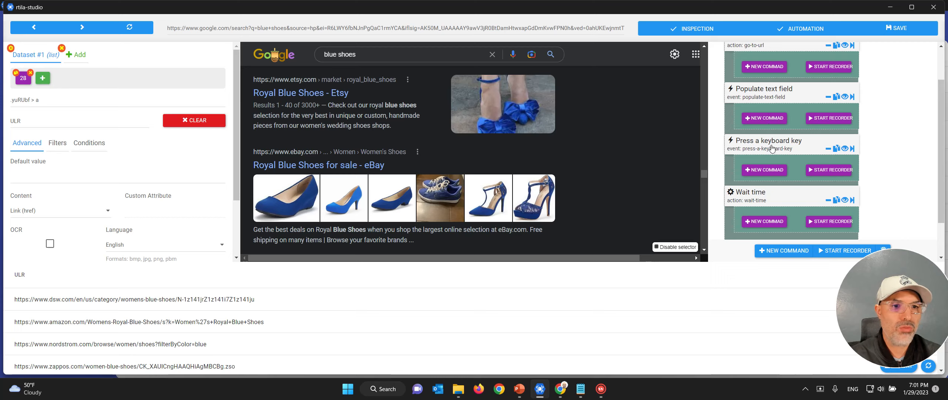
scroll(771, 148, down, 1)
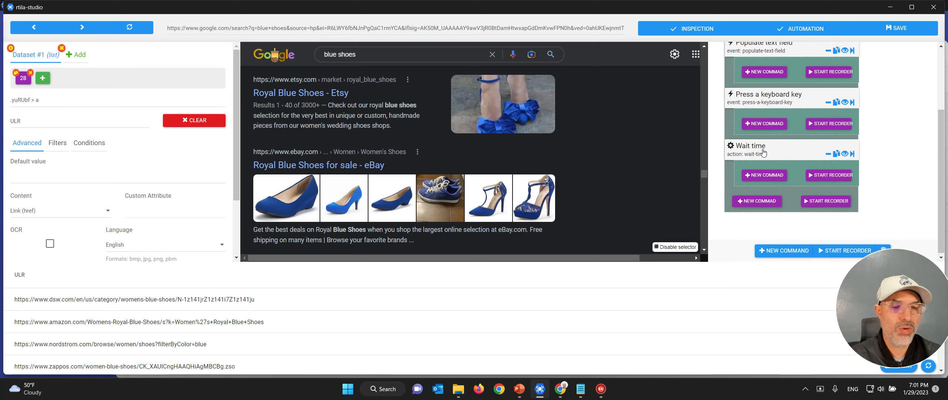
Set the Min Wait Time of the Wait time command inside List to 7 and collapse its settings
click(762, 151)
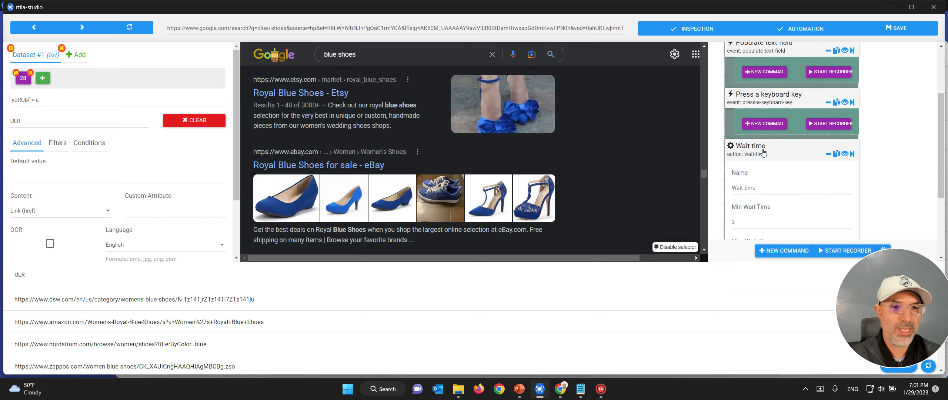
scroll(763, 151, down, 1)
drag(747, 177, 725, 177)
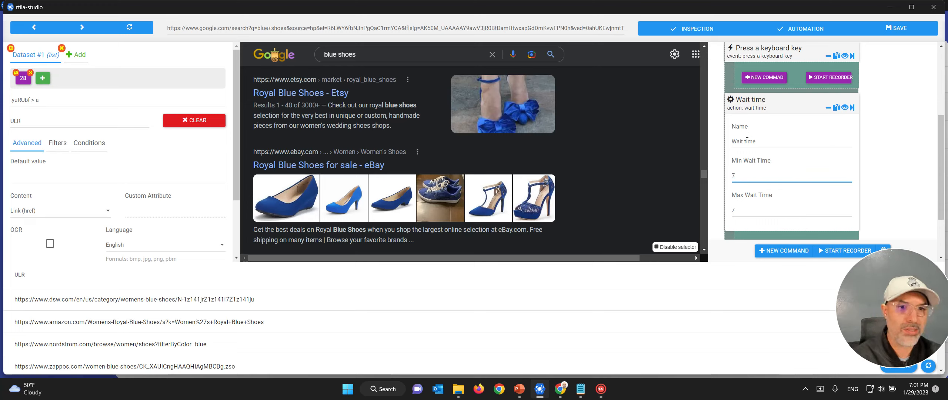
click(745, 108)
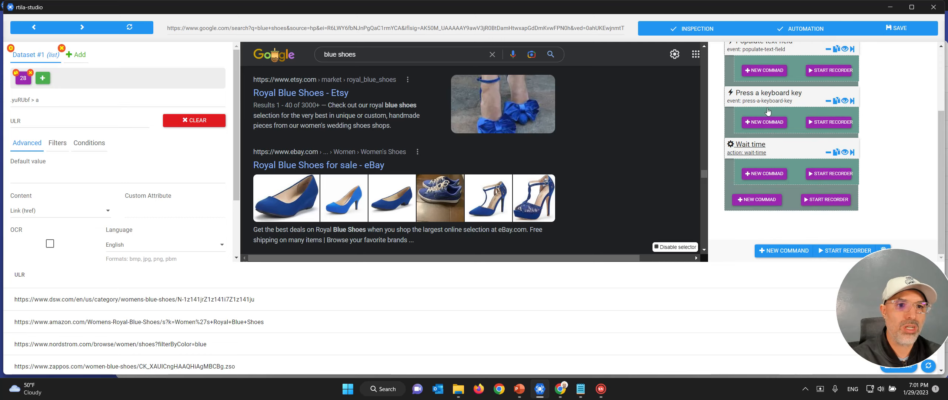
Add an Extract results action as the last command inside the List variable
click(758, 204)
click(827, 60)
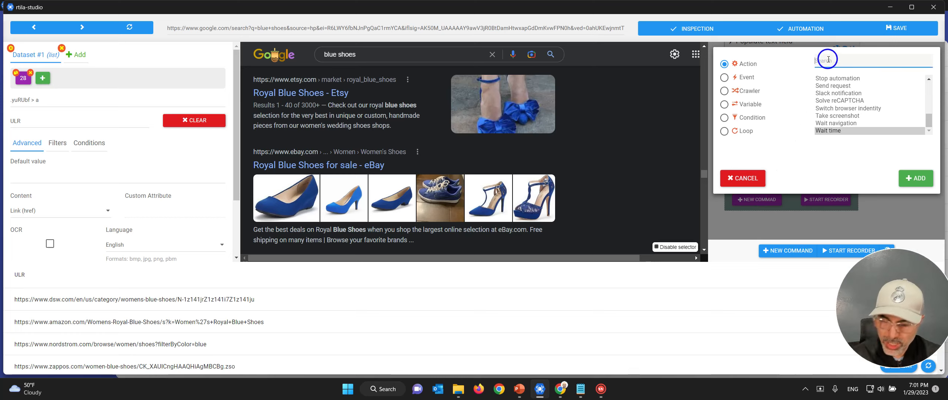
text(extr)
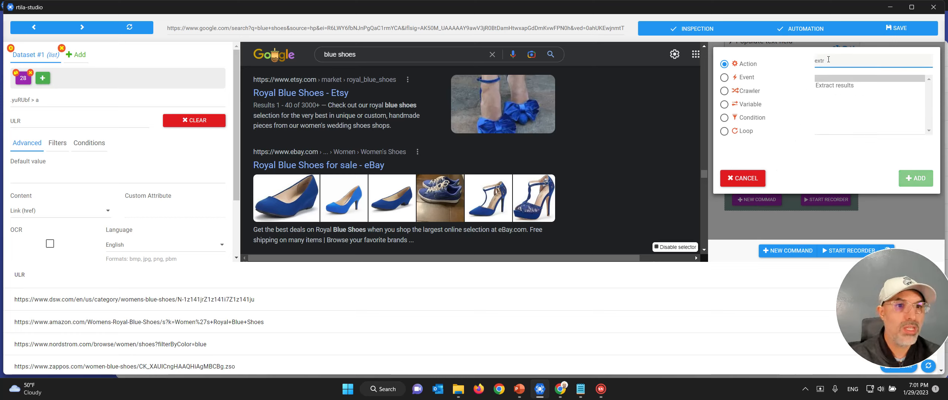
click(817, 87)
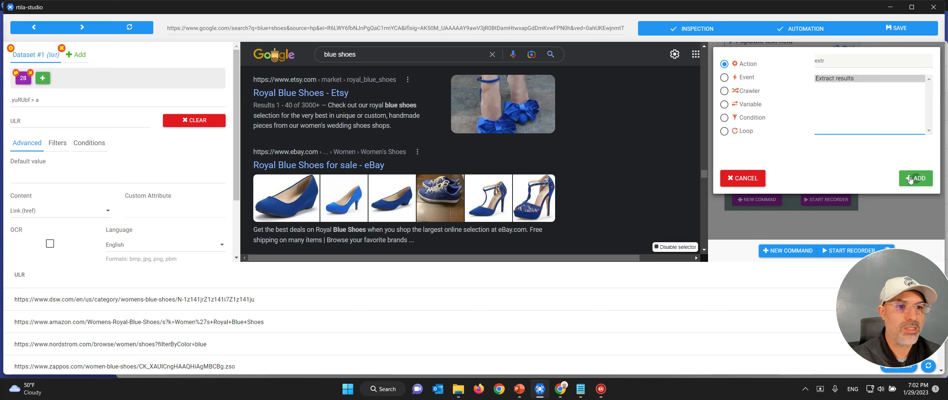
click(915, 178)
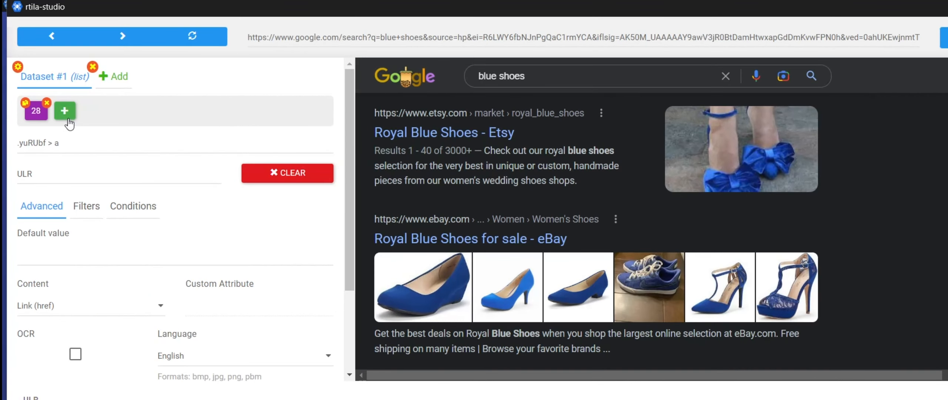
Add a second property to Dataset #1 and name it Keyword
click(43, 80)
click(66, 115)
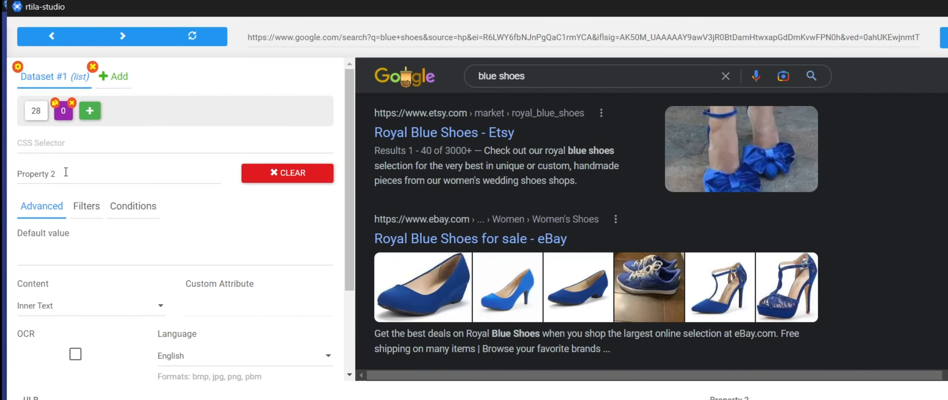
click(56, 173)
text(Keyword)
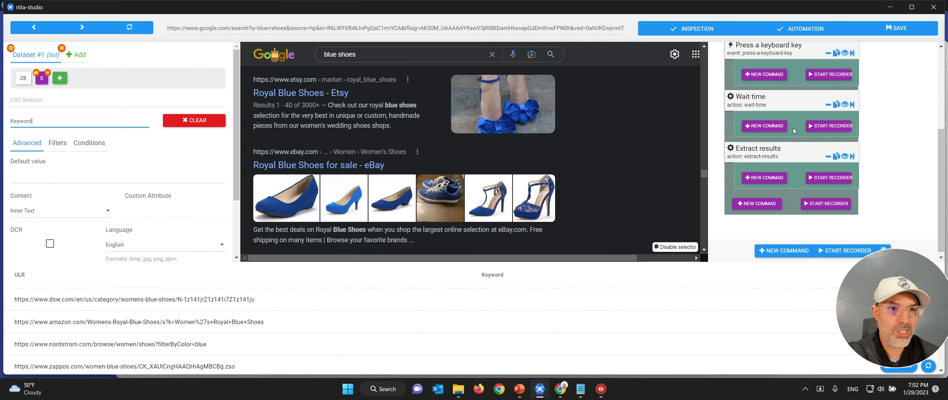
Review the search terms held in the List variable and collapse its settings again
scroll(792, 128, up, 4)
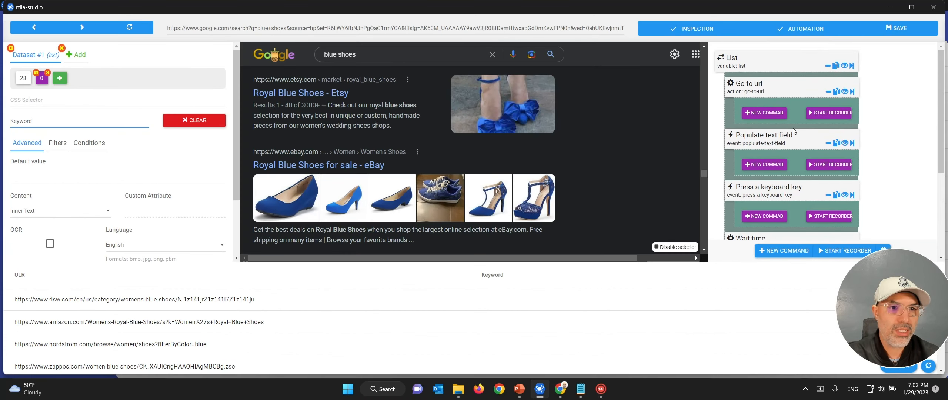
click(731, 57)
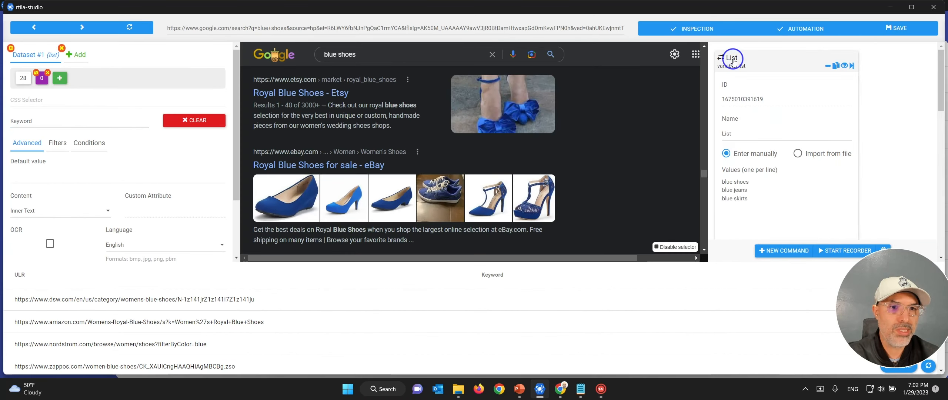
triple_click(743, 183)
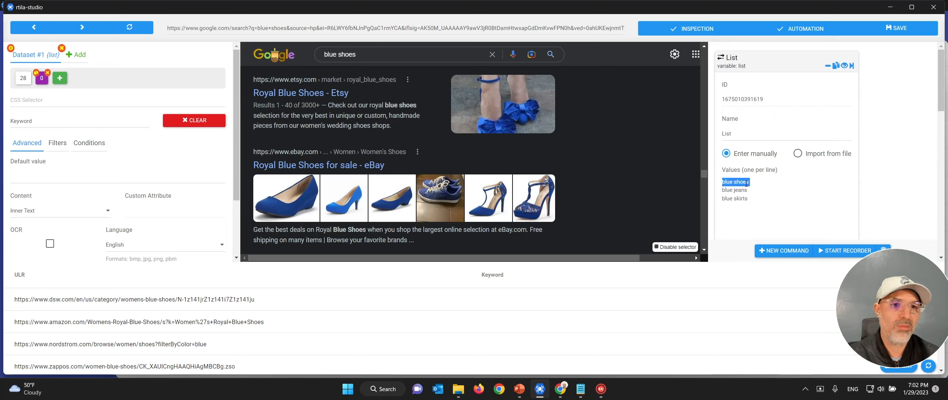
click(736, 62)
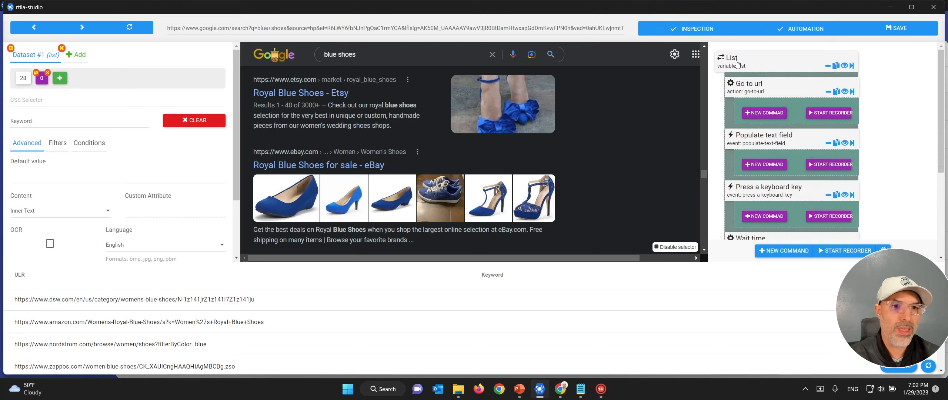
click(751, 94)
click(752, 91)
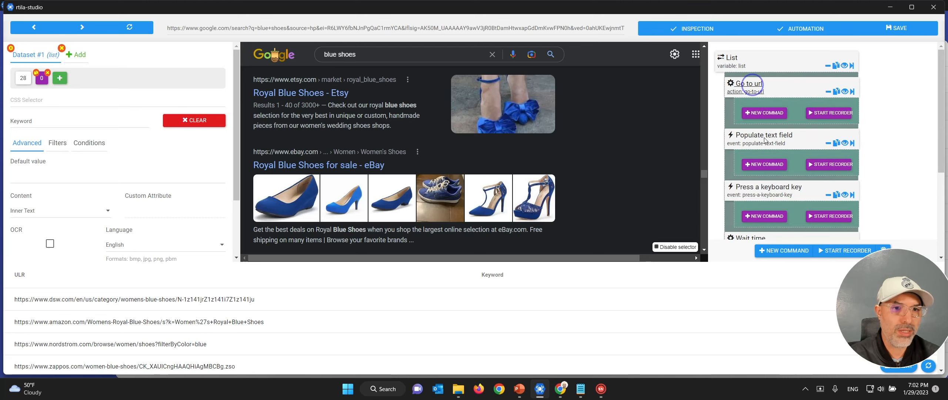
Copy the {{List}} value from the Populate text field command and set it as the Keyword property's default value
click(767, 144)
click(752, 189)
drag(752, 190, 726, 187)
key(ctrl+c)
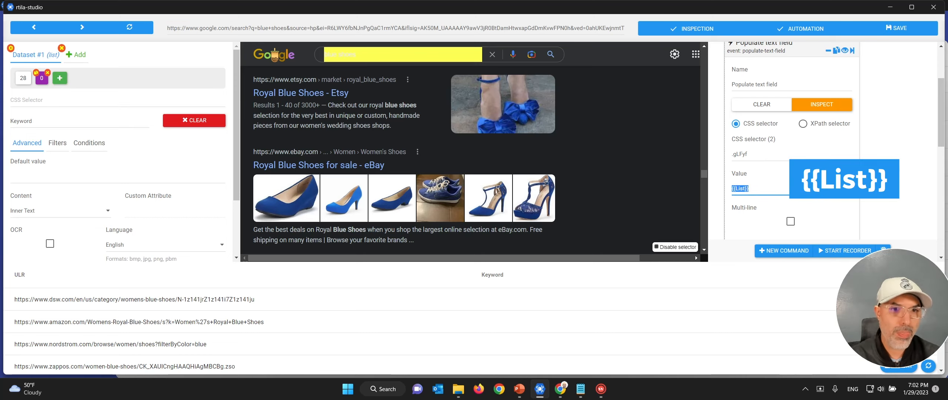
scroll(796, 177, up, 3)
click(779, 138)
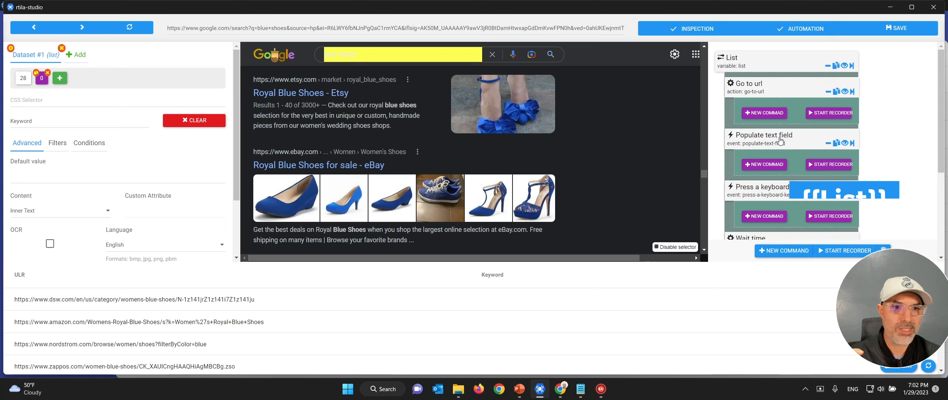
click(44, 174)
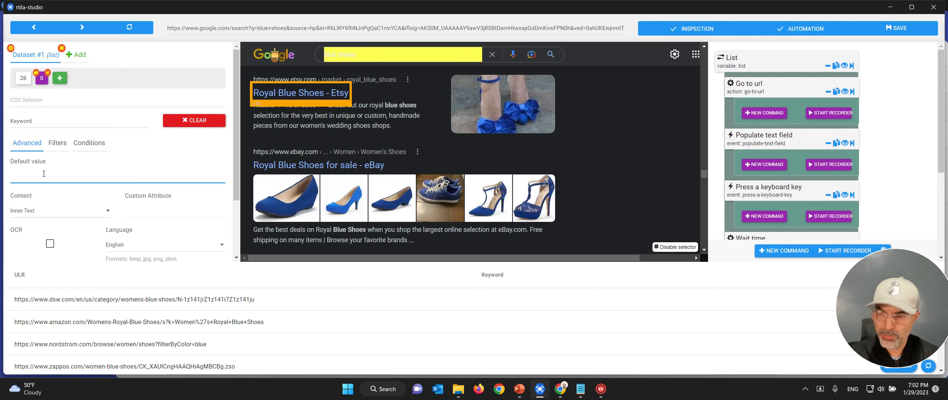
key(ctrl+v)
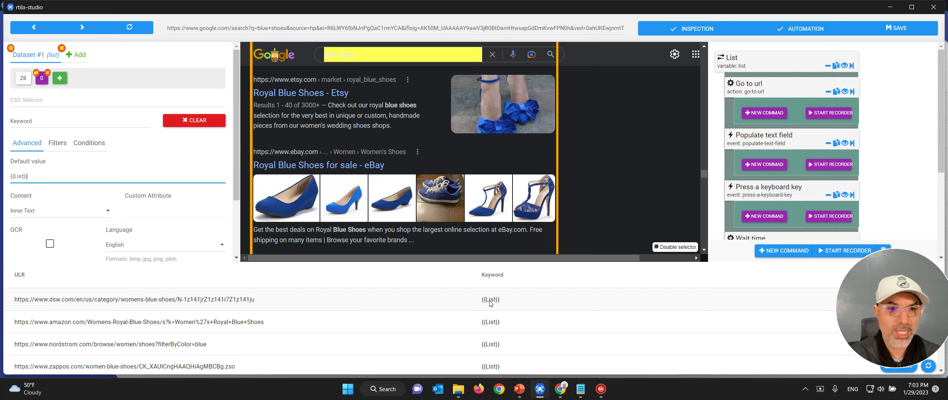
Save the automation, check the settings of the Go to url command, and save the project again
scroll(776, 201, down, 3)
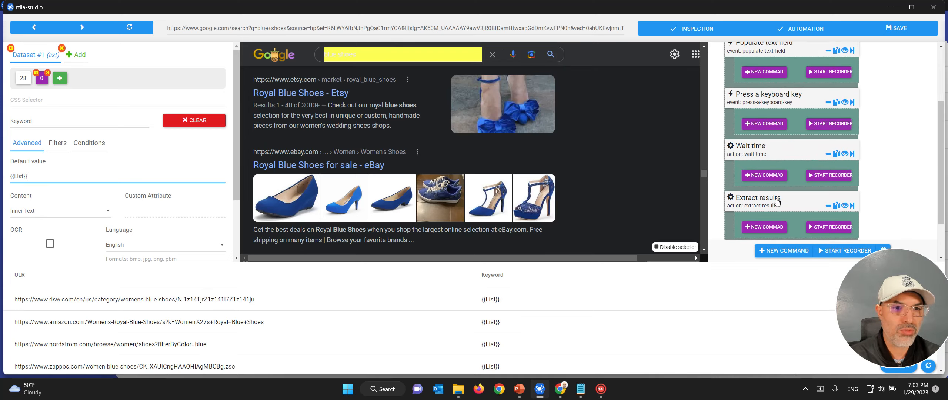
click(912, 35)
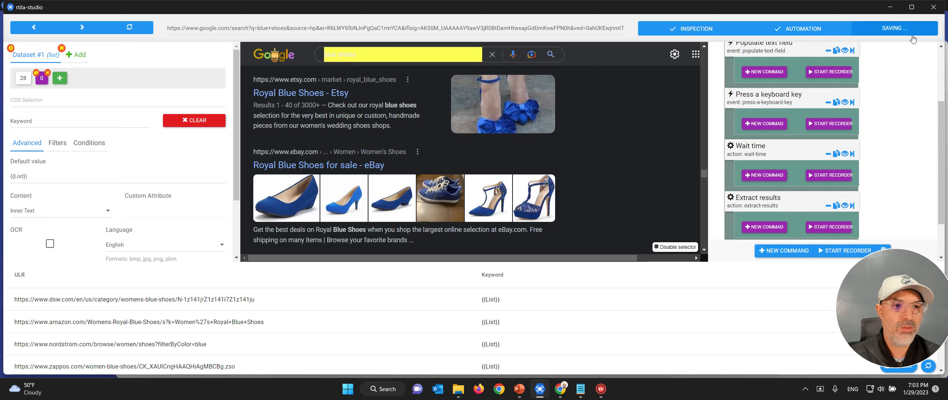
scroll(821, 110, up, 1)
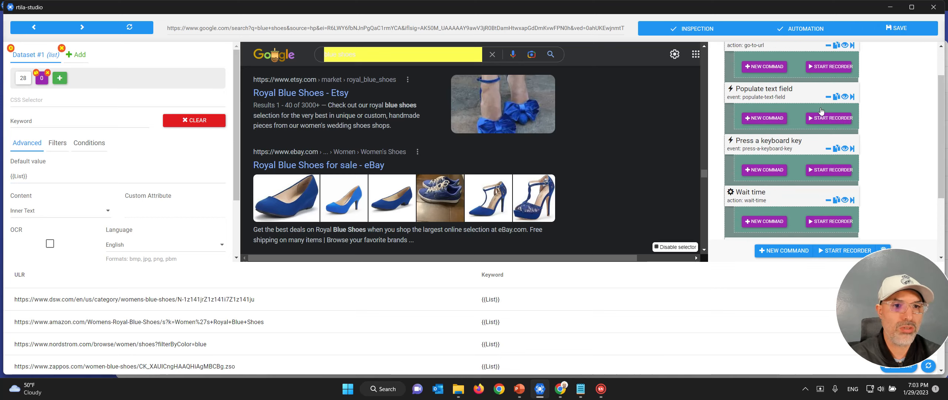
scroll(821, 110, up, 1)
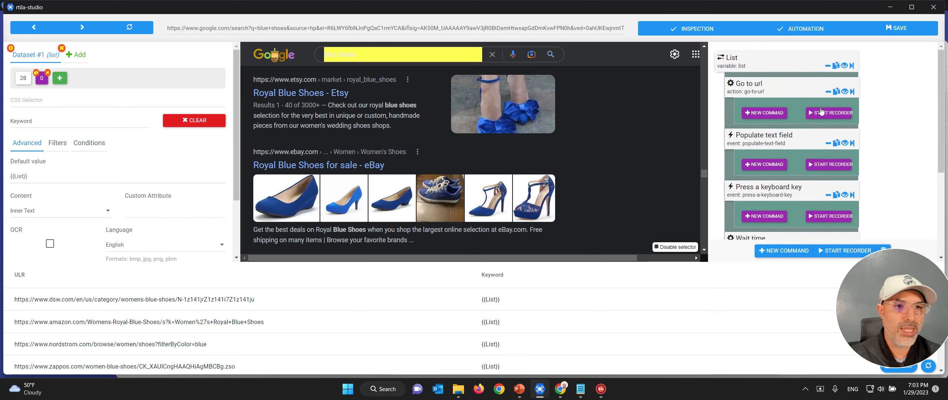
click(757, 86)
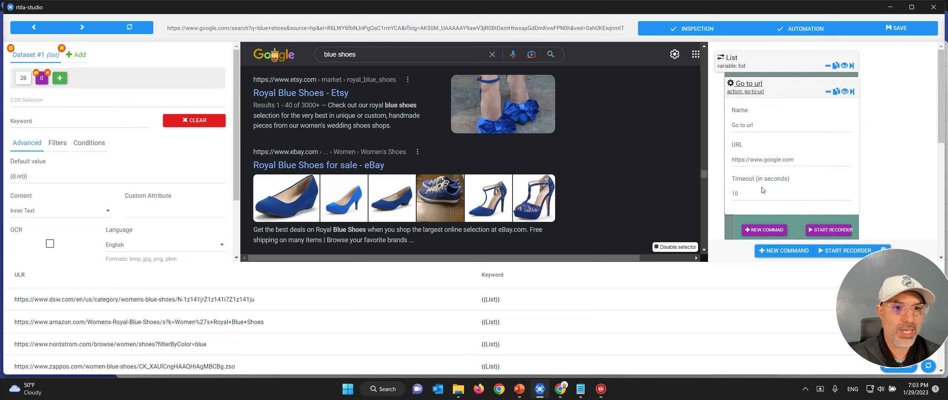
click(748, 84)
click(895, 29)
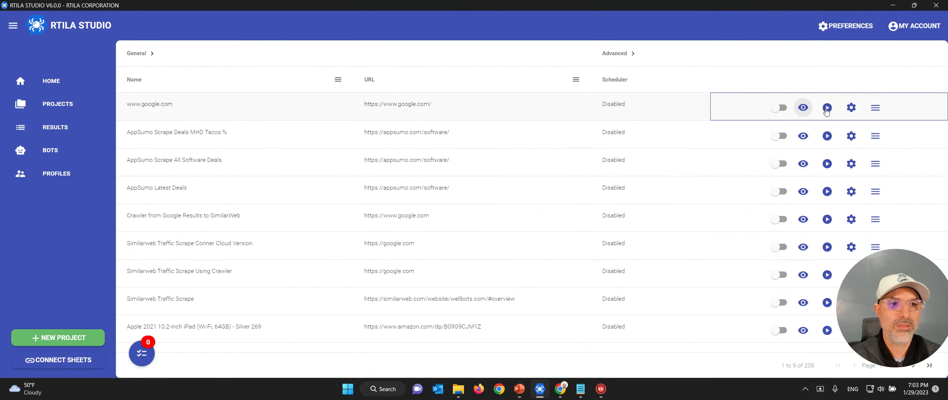
click(827, 108)
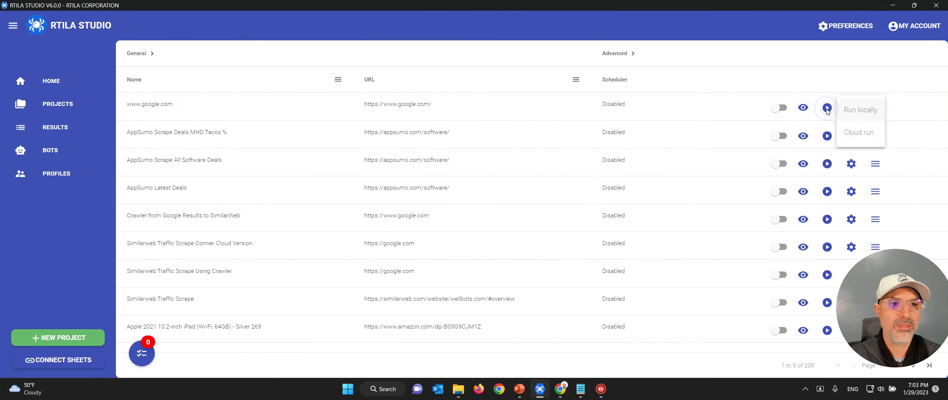
click(850, 111)
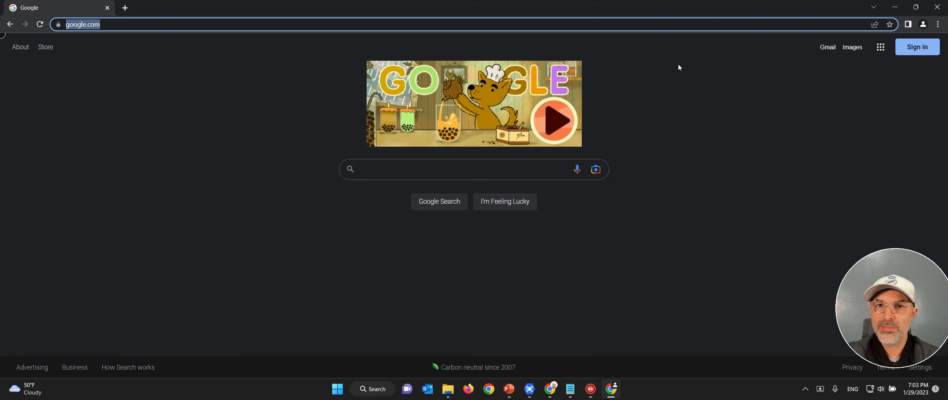
text(blue shoes)
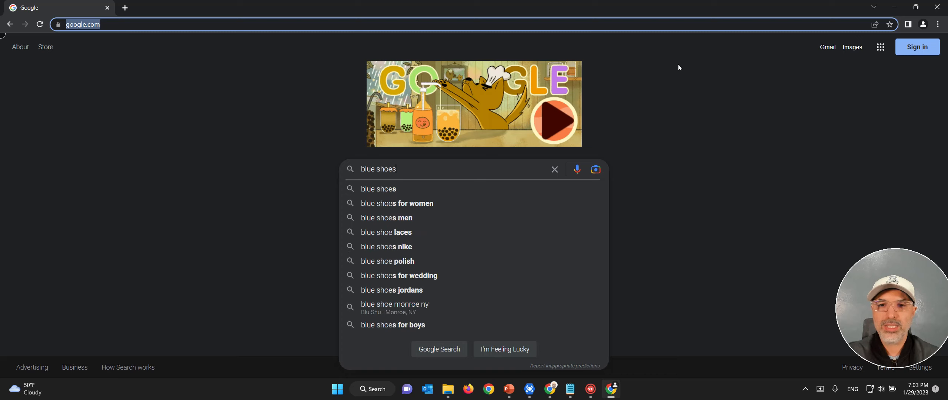
key(Return)
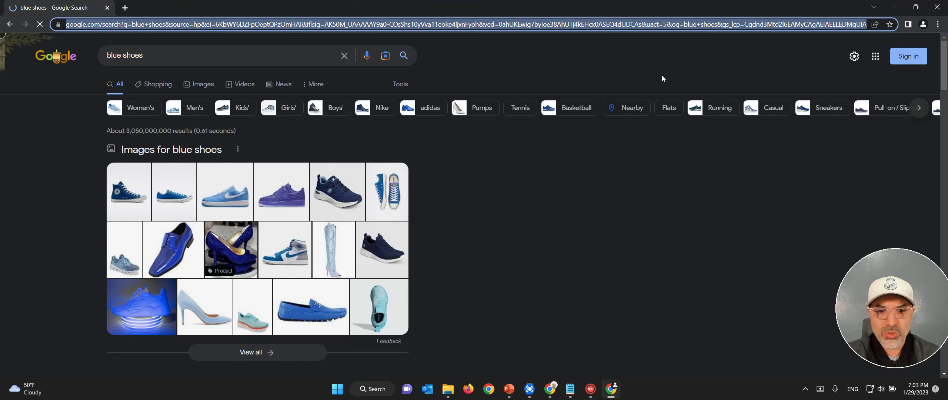
click(529, 388)
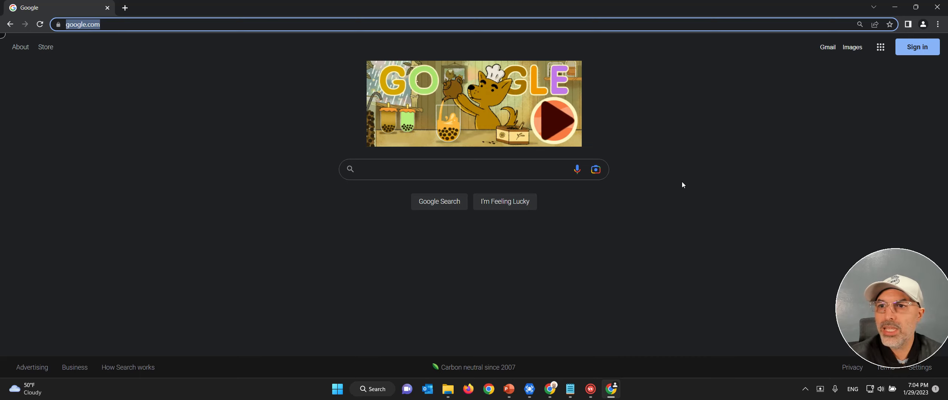
text(blue skirts)
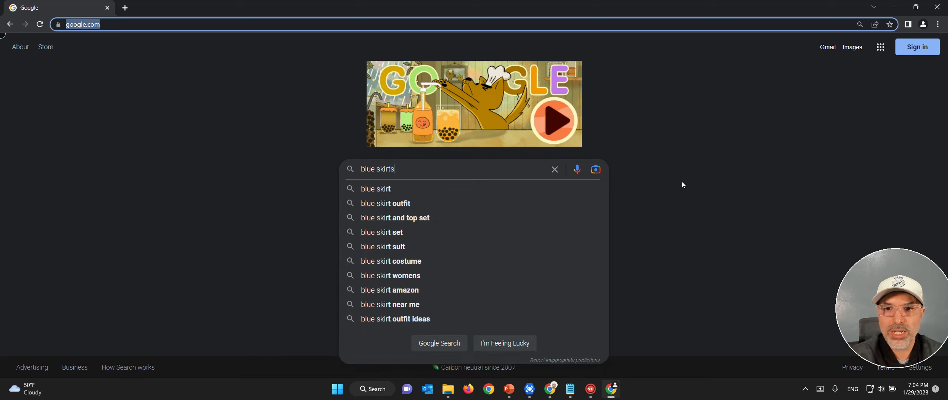
key(Return)
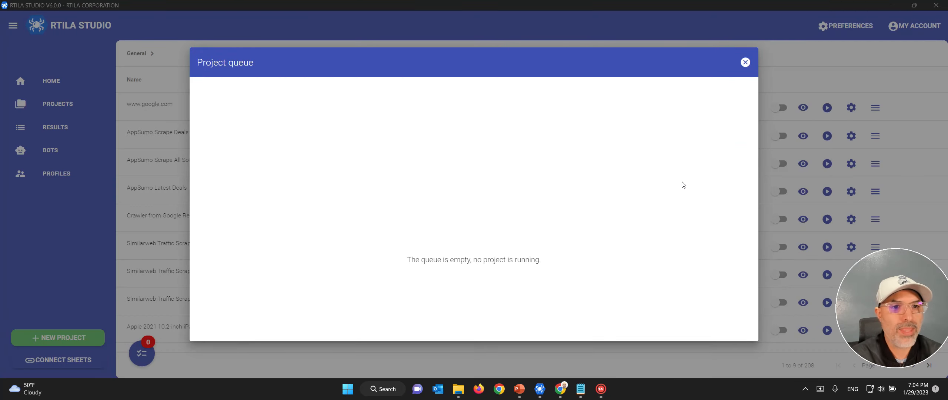
click(745, 62)
click(56, 130)
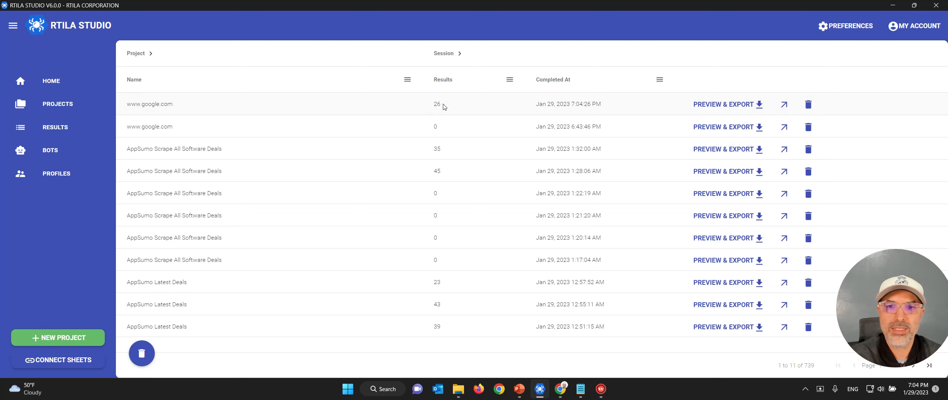
click(723, 107)
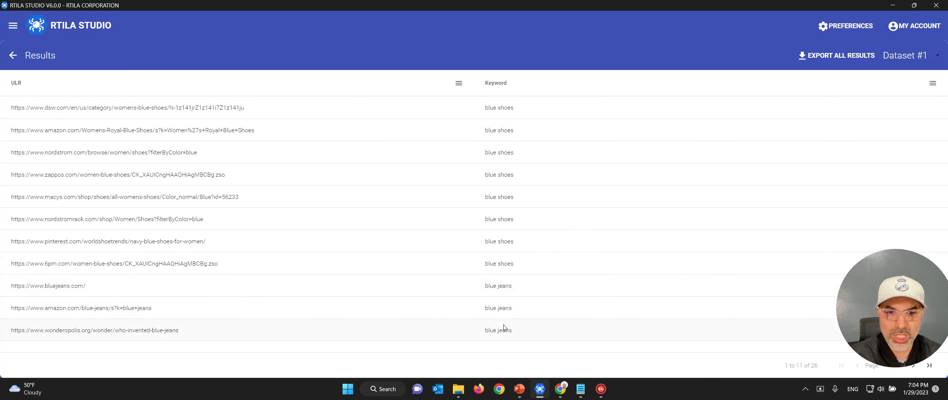
click(912, 365)
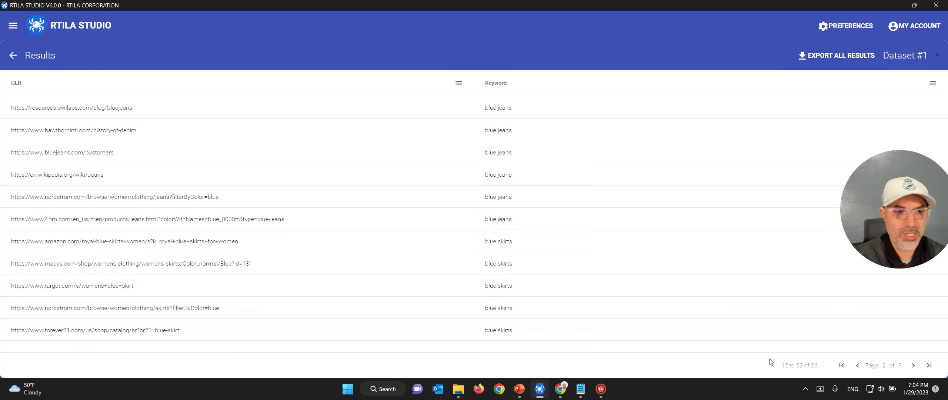
click(912, 365)
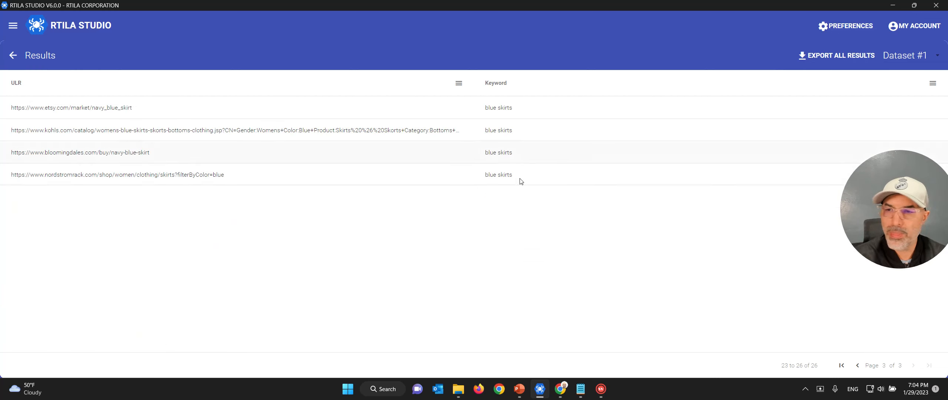
click(857, 365)
click(858, 365)
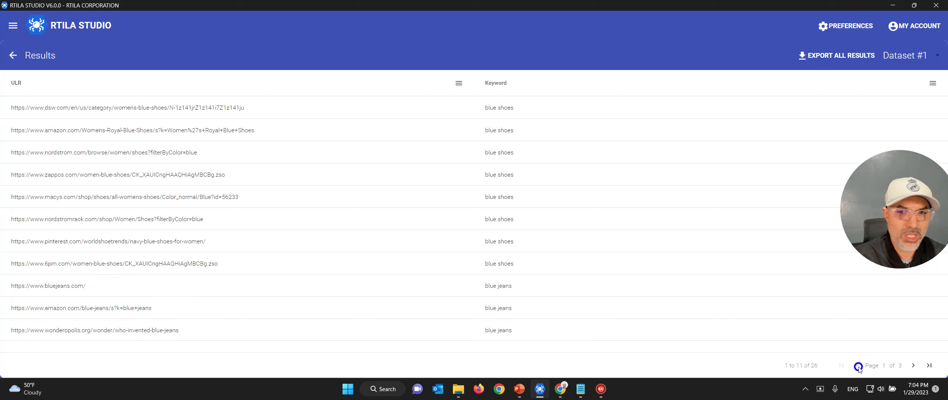